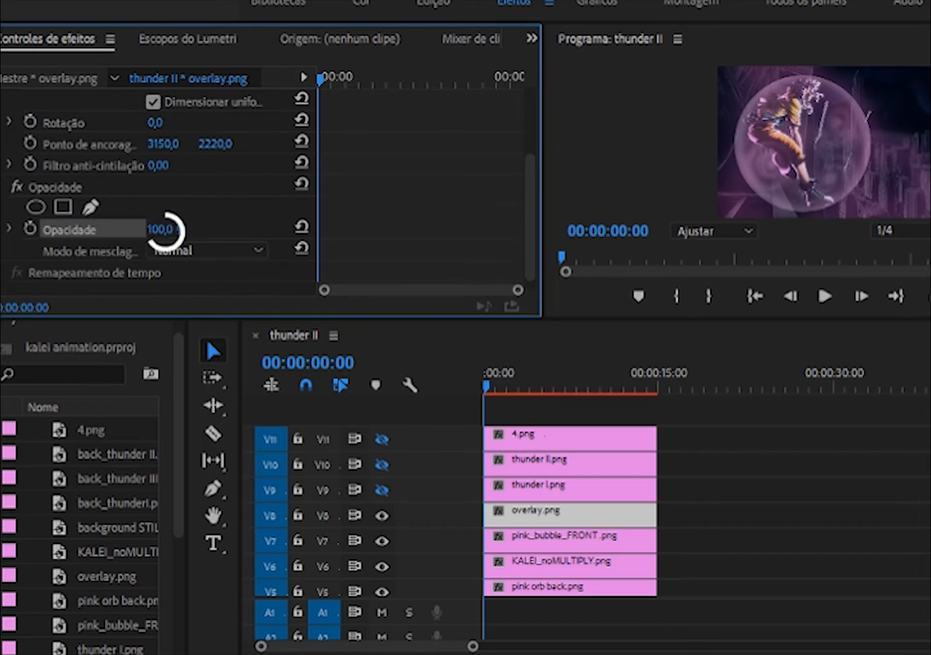
Set the opacity of the overlay.png clip to 40%
left_click(384, 525)
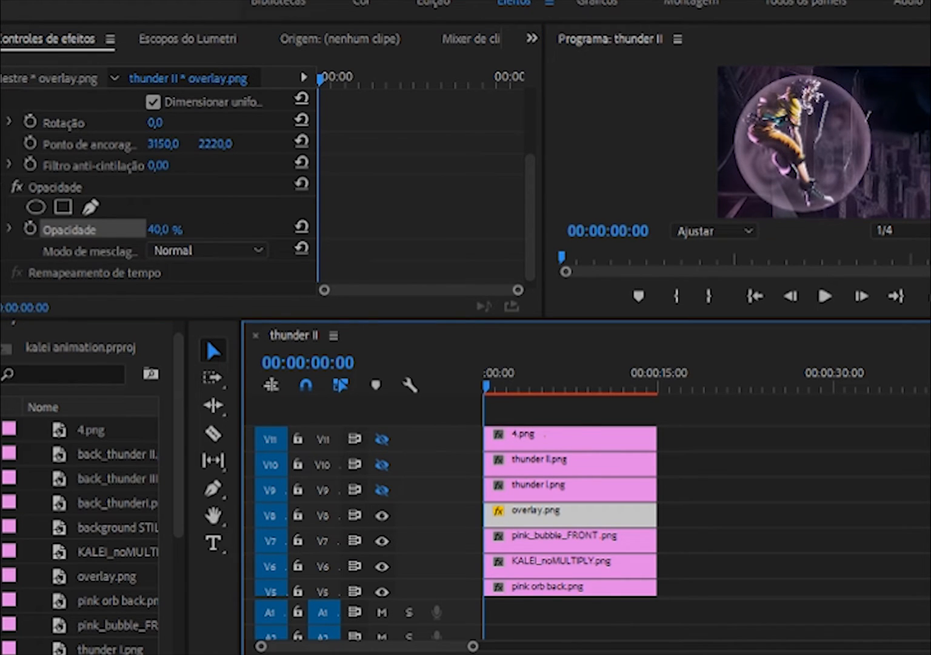
Set the Gamma Correction value of the background STILL.png clip to 15
scroll(570, 494, "down", 5)
left_click(564, 582)
left_click_drag(531, 160, 536, 264)
left_click(33, 218)
left_click(2, 178)
left_click(1, 123)
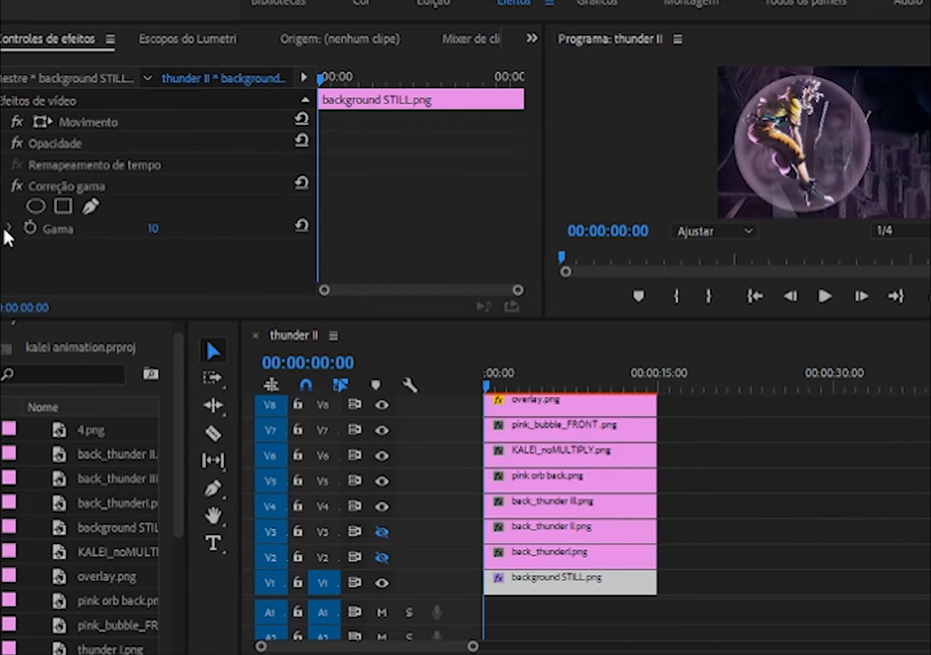
left_click(7, 227)
left_click(145, 266)
left_click(154, 227)
left_click(288, 266)
left_click_drag(288, 265, 155, 266)
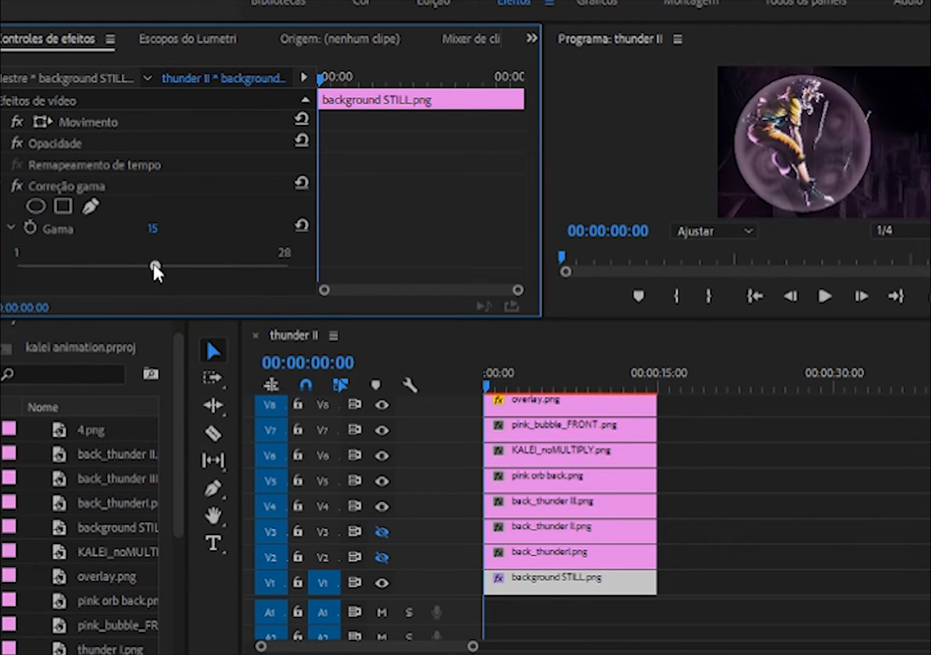
Animate the vertical position of KALEI_noMULTIPLY.png with keyframes at the start and at 00:00:01:01 (Y 462), and set its scale to 90
left_click(594, 455)
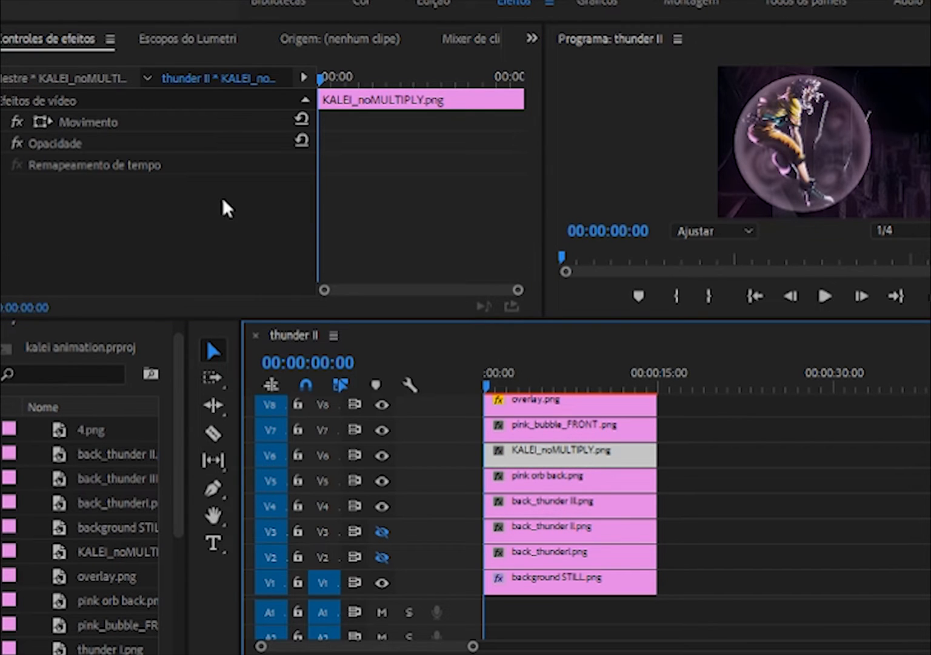
left_click(6, 121)
left_click_drag(211, 144, 183, 150)
left_click_drag(321, 79, 332, 79)
left_click_drag(210, 143, 306, 194)
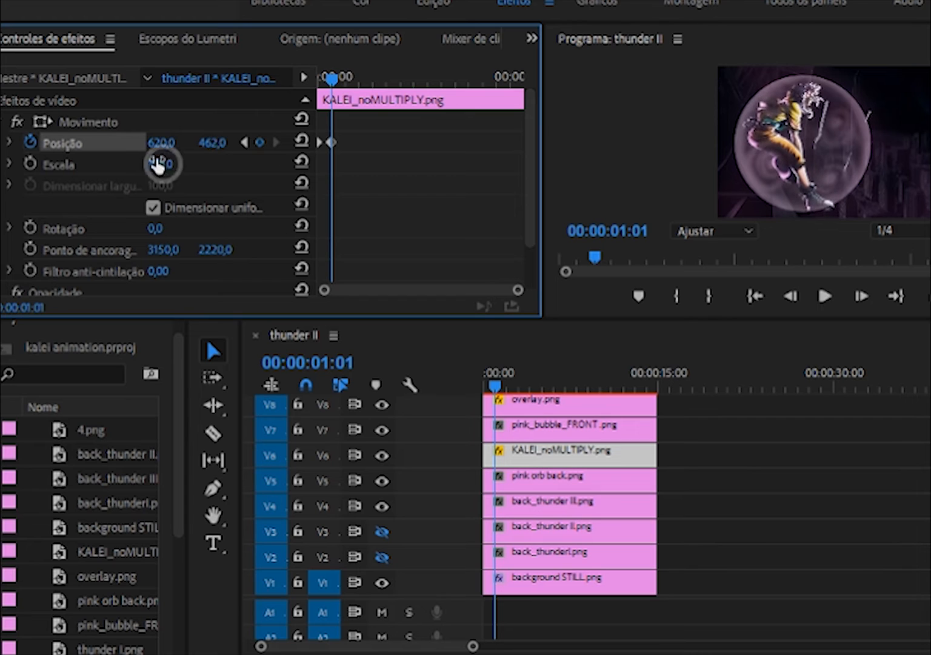
left_click_drag(156, 165, 218, 224)
key("Return")
Paste alternating copies of the two position keyframes along the whole KALEI_noMULTIPLY.png clip
left_click_drag(332, 79, 428, 78)
key("ctrl+v")
left_click(332, 142)
key("ctrl+v")
left_click(342, 142)
key("ctrl+v")
left_click(358, 142)
key("ctrl+v")
left_click(372, 143)
key("ctrl+v")
left_click(394, 142)
key("ctrl+v")
left_click(413, 142)
left_click_drag(428, 78, 497, 79)
key("ctrl+v")
left_click(441, 142)
key("ctrl+v")
left_click(454, 142)
key("ctrl+v")
key("ctrl+v")
Even out the spacing of the pasted position keyframes and play the sequence from the start
left_click_drag(496, 143, 537, 141)
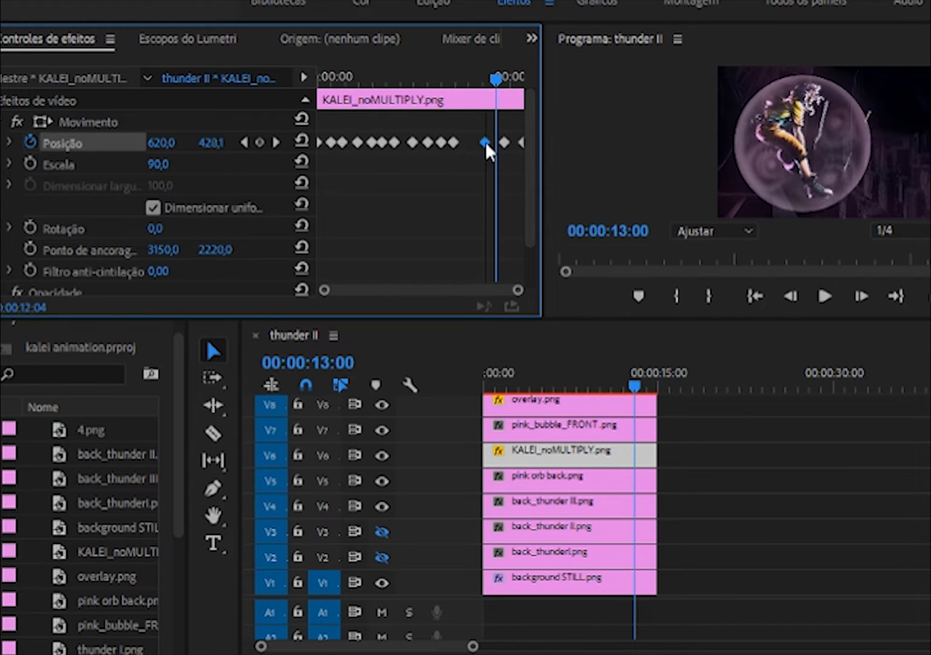
left_click(443, 173)
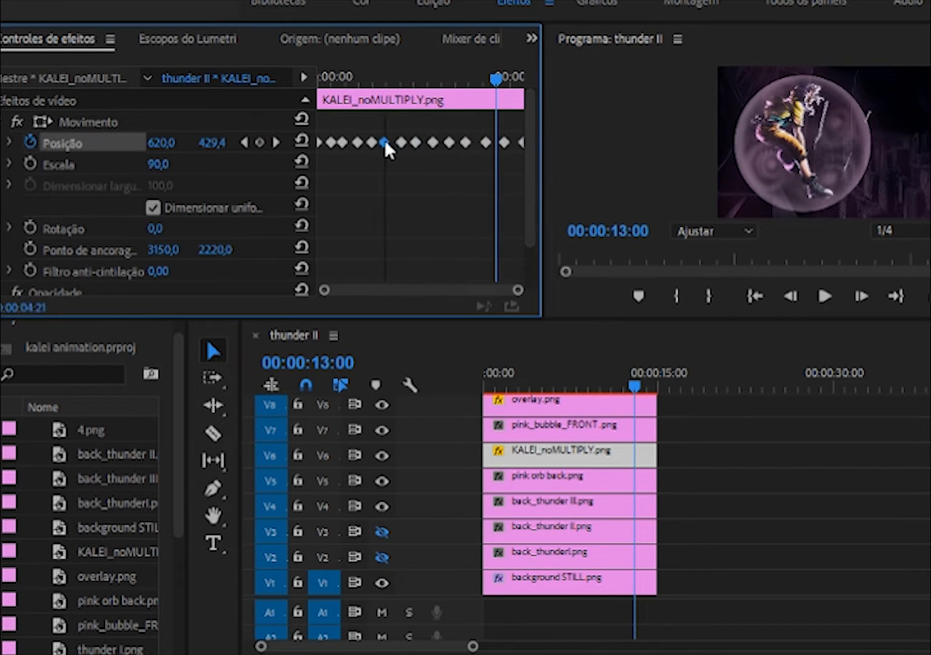
key("Home")
key("Return")
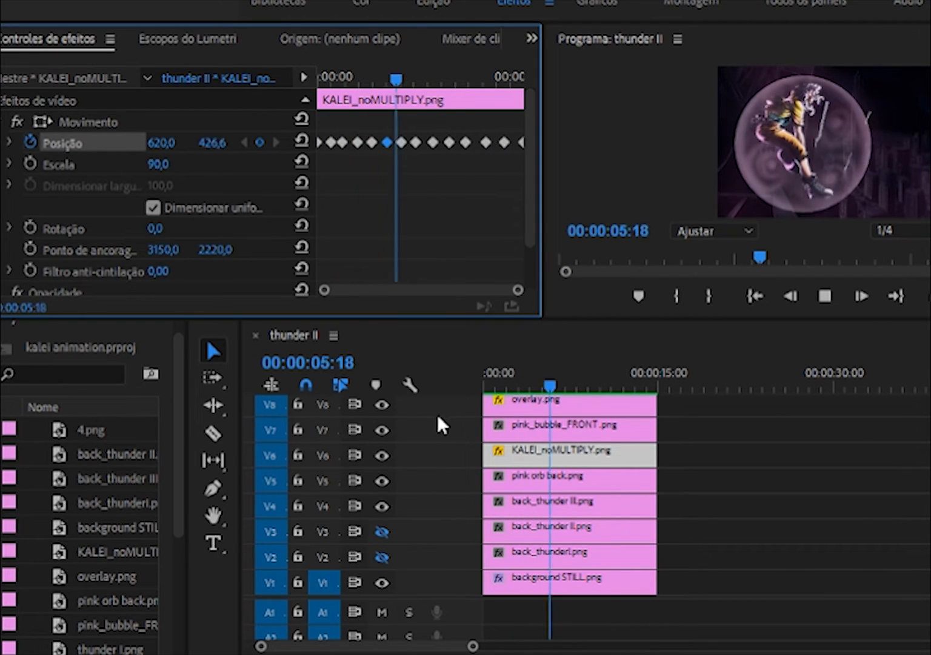
left_click(328, 79)
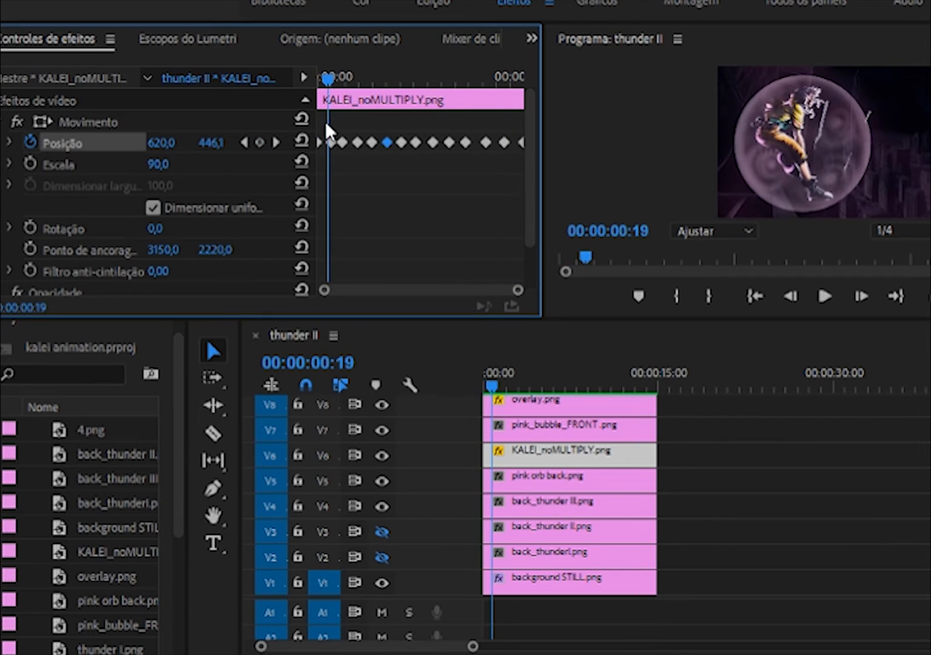
Delete the position keyframes following the first one and add a new keyframe with Y 428 early in the KALEI_noMULTIPLY.png clip
mouse_move(328, 79)
left_mouse_down()
mouse_move(288, 74)
mouse_move(346, 80)
mouse_move(217, 101)
mouse_move(356, 82)
mouse_move(340, 80)
left_mouse_up()
left_click(10, 143)
key("Delete")
left_click_drag(212, 143, 206, 144)
Paste alternating copies of the two position keyframes at wider intervals along KALEI_noMULTIPLY.png, with the last at 00:00:14:08
left_click(343, 77)
left_click_drag(372, 79, 367, 79)
key("ctrl+v")
left_click(340, 142)
key("ctrl+v")
key("ctrl+v")
key("ctrl+v")
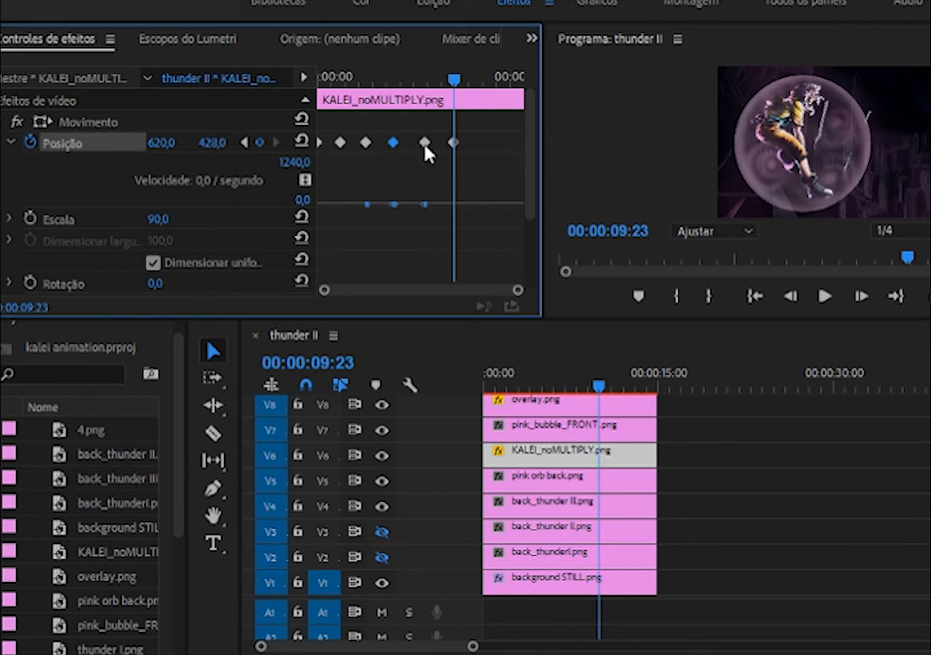
left_click(514, 79)
key("ctrl+v")
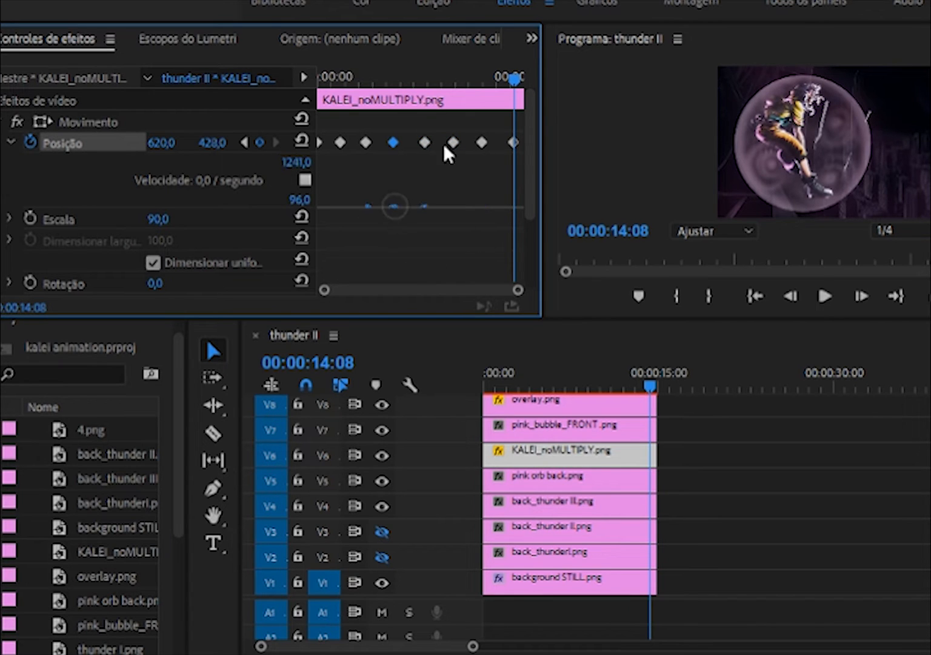
Play the sequence from the start to check the character's floating motion
left_click(563, 261)
key("space")
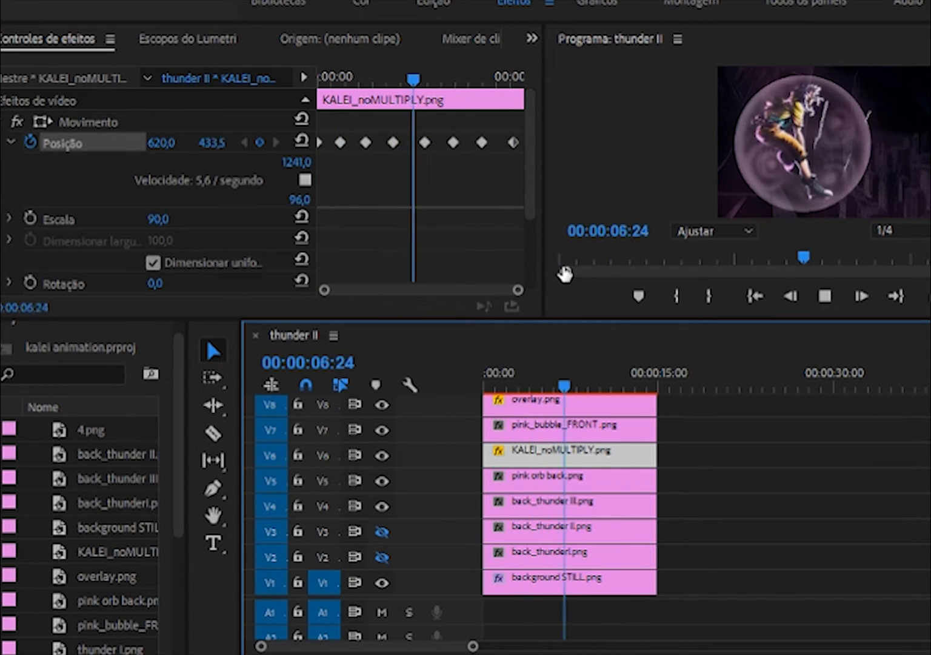
left_click_drag(563, 381, 554, 382)
Move the last position keyframe to the end of KALEI_noMULTIPLY.png and copy all its position keyframes
left_click(515, 143, "shift")
mouse_move(517, 289)
left_mouse_down()
mouse_move(467, 297)
mouse_move(516, 290)
left_mouse_up()
left_click_drag(510, 80, 517, 141)
key("ctrl+a")
key("ctrl+c")
Paste the copied position keyframes from the start of pink_bubble_FRONT.png and pink orb back.png
left_click(572, 431)
left_click_drag(418, 80, 319, 81)
key("ctrl+v")
left_click(576, 483)
key("ctrl+v")
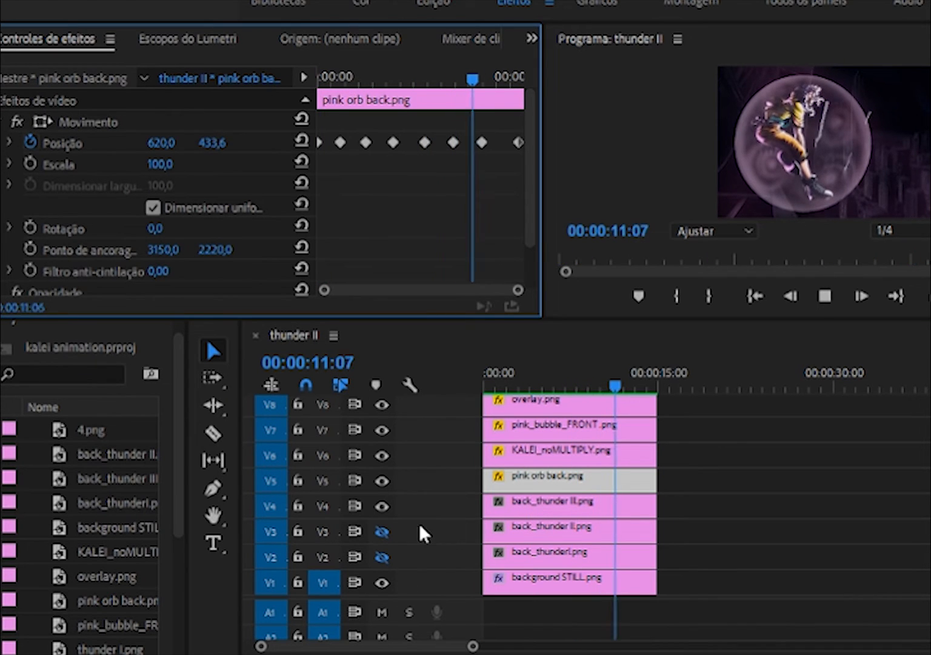
Hide the back_thunder III.png track and add a gamma keyframe of 1 at the start of pink_bubble_FRONT.png
left_click(381, 507)
left_click(564, 435)
left_click(528, 126)
left_click_drag(535, 387, 483, 387)
left_click(9, 228)
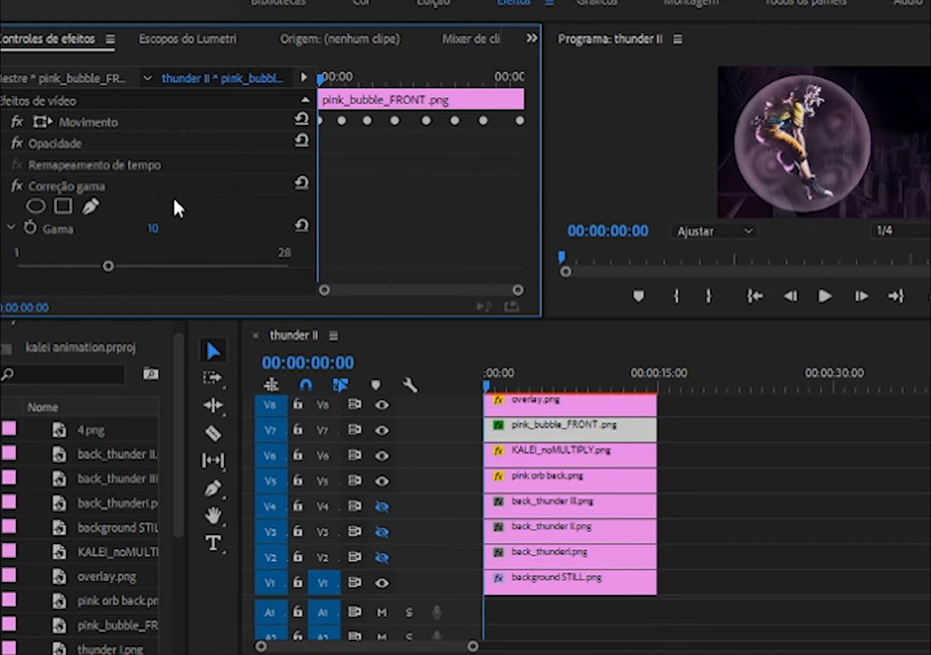
left_click(30, 228)
left_click_drag(161, 285, 18, 276)
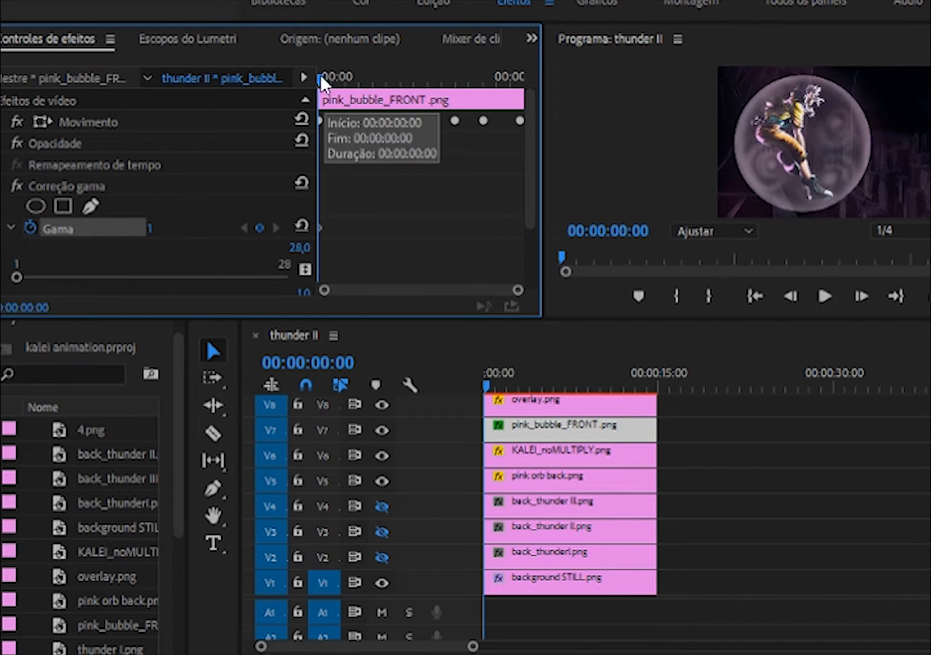
Add a gamma keyframe of 28 and paste alternating copies of 1 and 28 evenly along pink_bubble_FRONT.png, ending at 00:00:15:00
left_click_drag(322, 75, 349, 77)
left_click_drag(18, 276, 222, 280)
left_click(320, 227)
key("ctrl+c")
left_click_drag(349, 79, 523, 79)
key("ctrl+v")
left_click(349, 228)
key("ctrl+c")
key("ctrl+v")
left_click(429, 228)
key("ctrl+c")
key("ctrl+v")
left_click_drag(473, 228, 441, 228)
left_click_drag(385, 228, 393, 228)
Copy the animated Gamma Correction effect from pink_bubble_FRONT.png to pink orb back.png and play the sequence
left_click(274, 190)
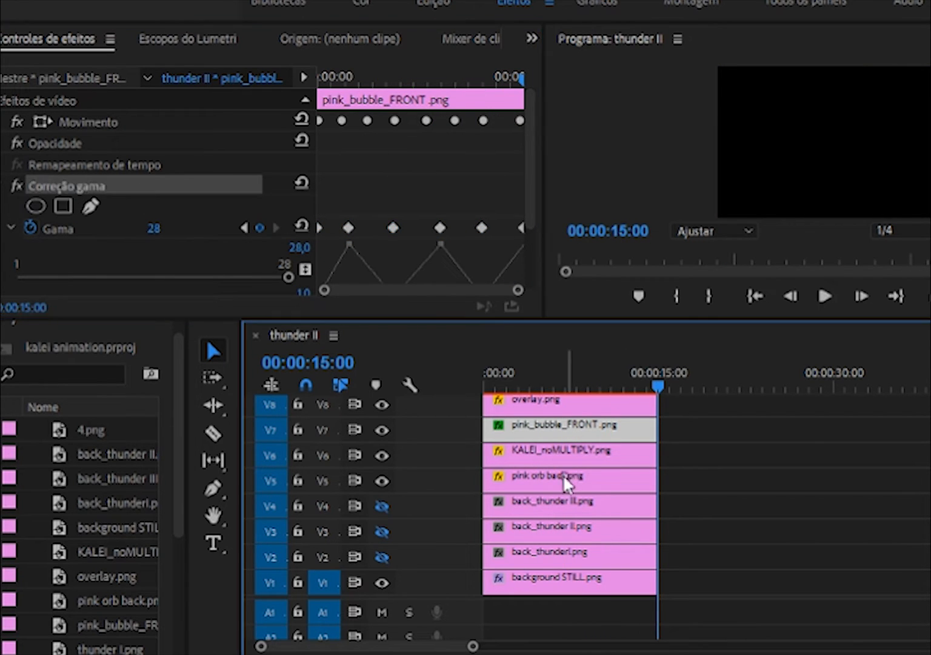
left_click(571, 480)
key("space")
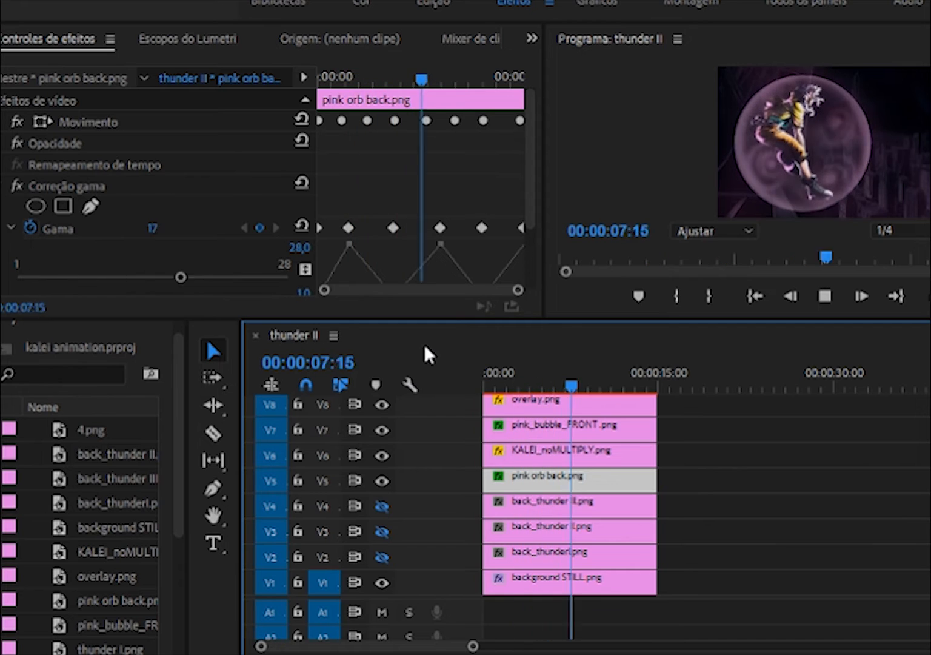
Ease the gamma curve of pink orb back.png into and out of the first low keyframe using Bezier handles
left_click_drag(390, 76, 335, 79)
scroll(306, 212, "down", 3)
left_click(349, 261)
right_click(394, 262)
left_click_drag(394, 262, 379, 265)
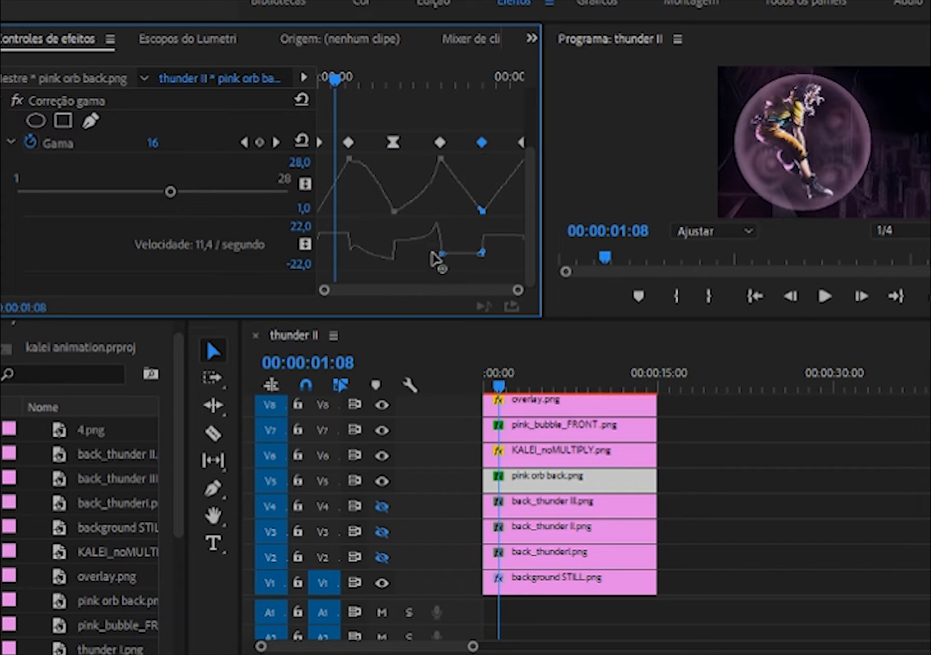
Smooth the gamma curve of pink orb back.png at the later low keyframe and the first peak, and play the sequence
left_click(507, 171)
left_click_drag(518, 290, 360, 290)
left_click_drag(344, 290, 373, 290)
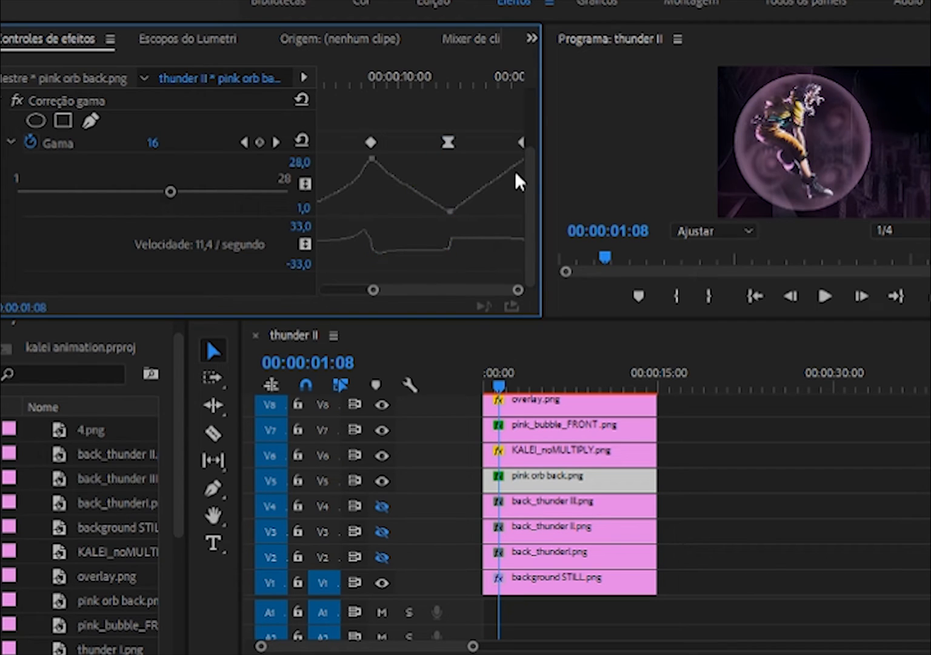
left_click_drag(437, 290, 379, 290)
left_click_drag(373, 227, 349, 240)
left_click_drag(499, 385, 370, 396)
key("space")
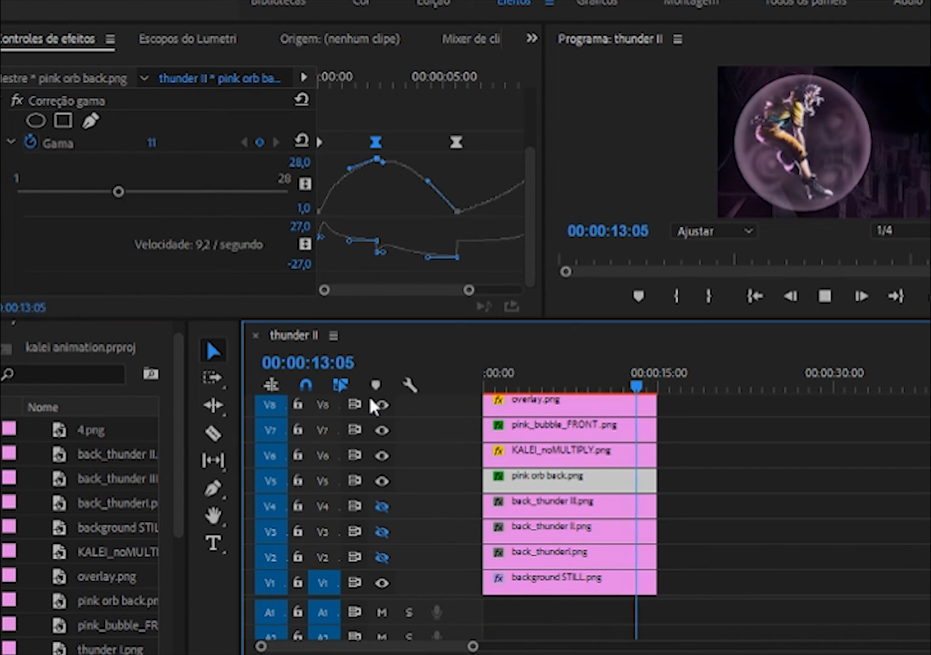
Delete all existing gamma keyframes of the pink_bubble_FRONT.png clip
left_click(90, 145)
left_click(573, 428)
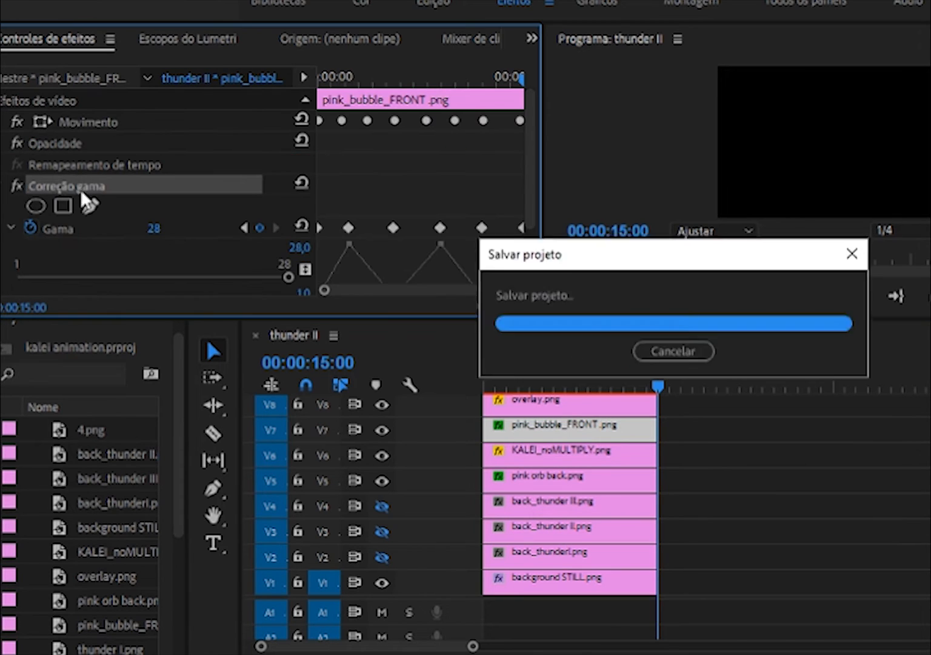
scroll(501, 209, "down", 2)
left_click(29, 175)
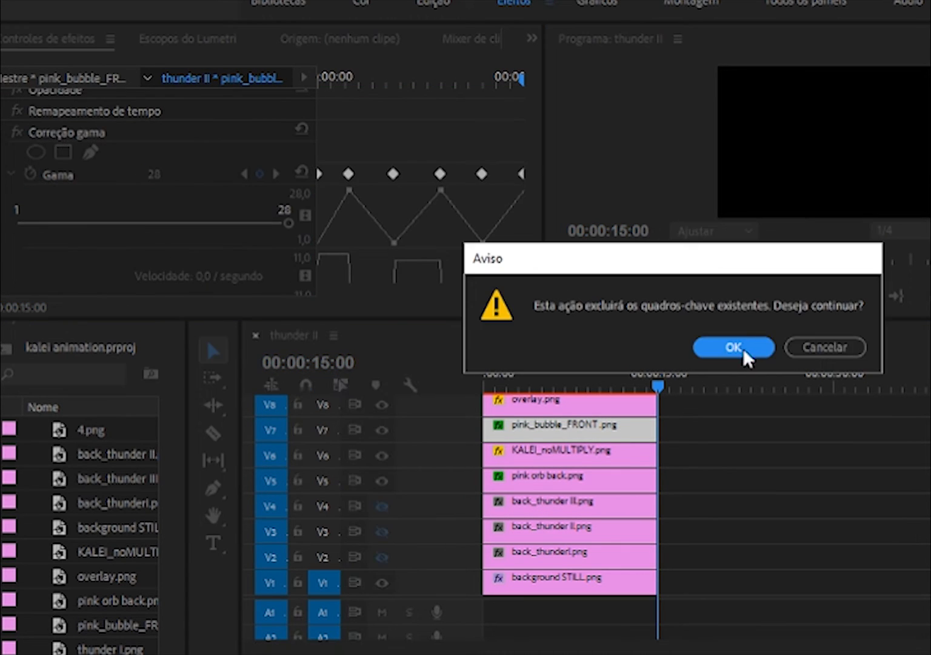
left_click(744, 354)
Copy the eased gamma keyframes from pink orb back.png to the start of pink_bubble_FRONT.png and play the sequence
left_click(569, 482)
left_click_drag(329, 200, 523, 266)
key("ctrl+c")
left_click(558, 429)
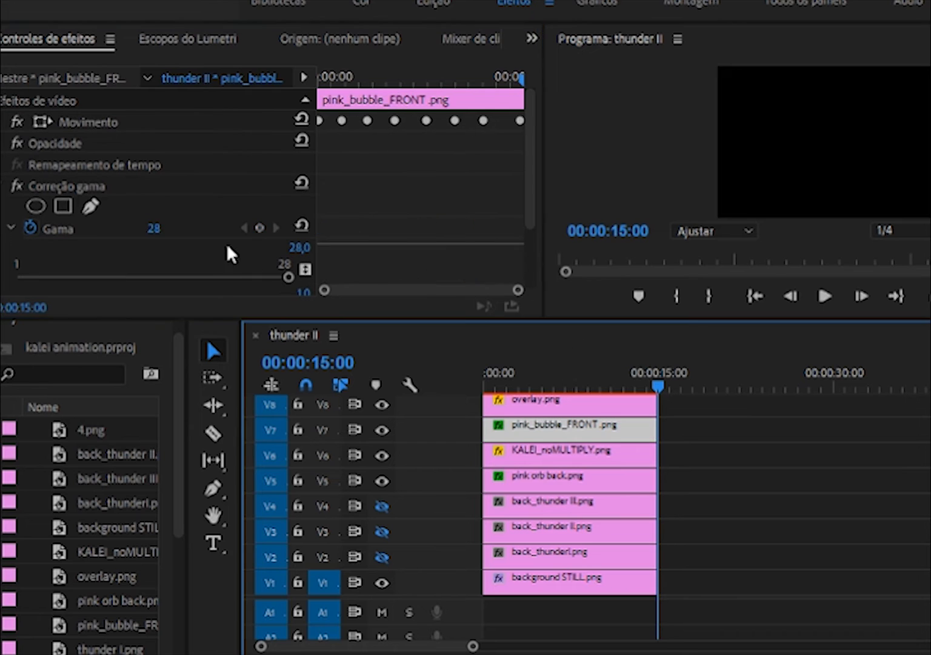
left_click_drag(522, 79, 319, 79)
key("ctrl+v")
key("space")
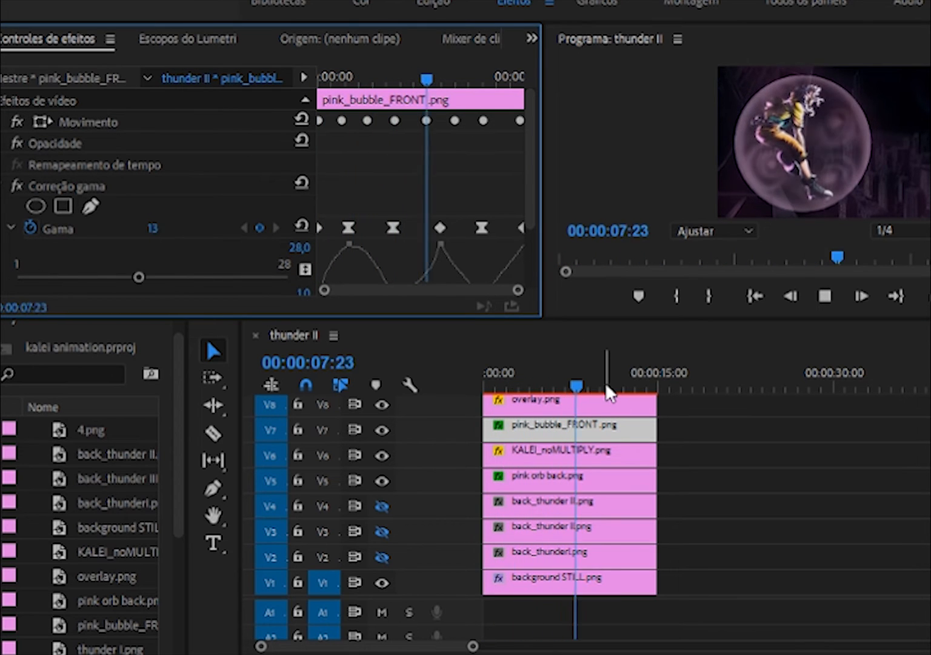
Save the project and play the sequence from its beginning
left_click(487, 371)
key("ctrl+s")
key("space")
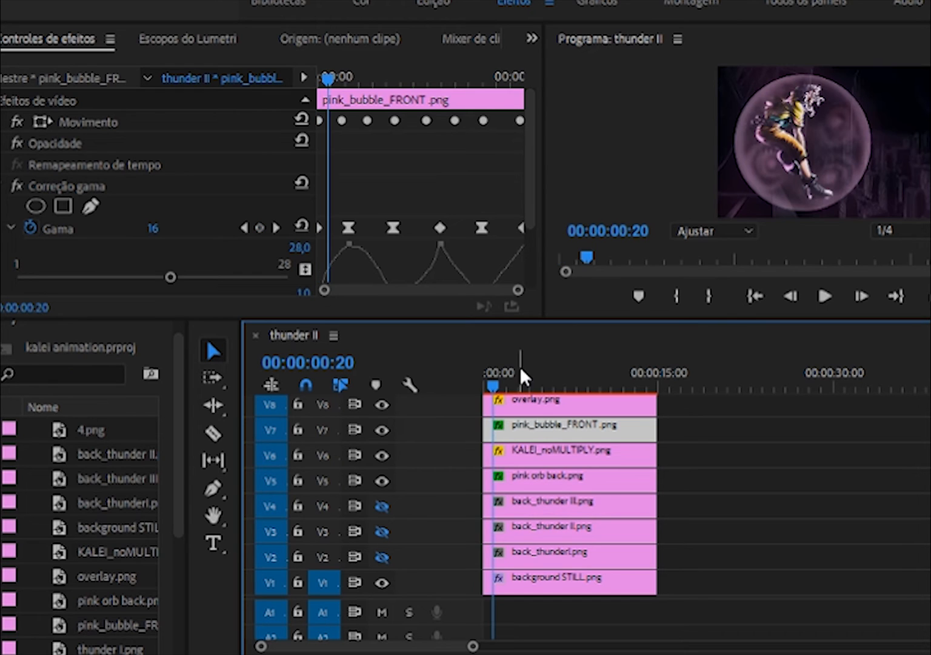
left_click(531, 154)
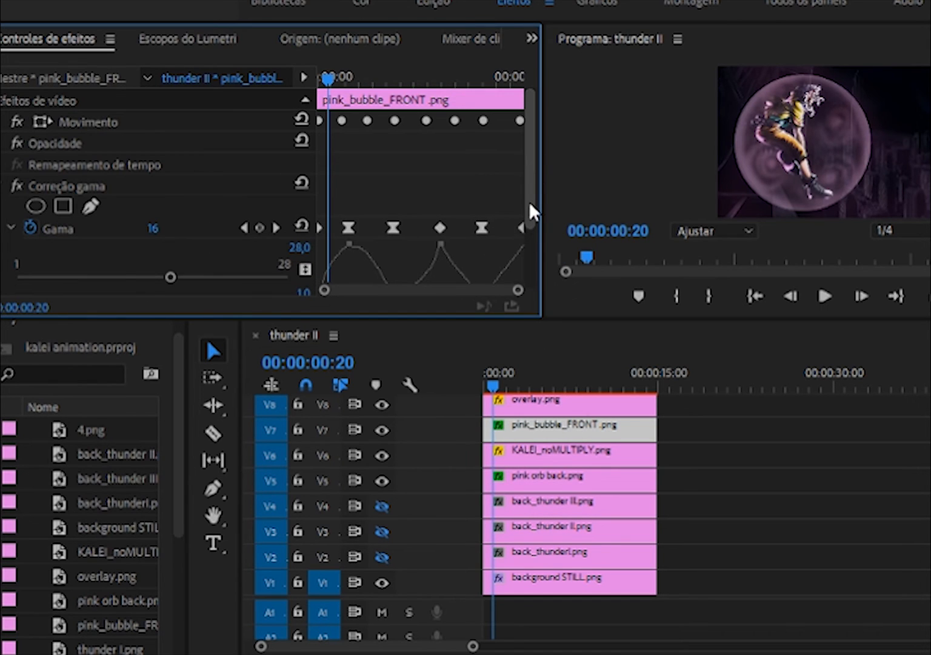
Make the back_thunderI.png track visible and set a 0% opacity keyframe on that clip at 00:00:00:24
left_click(382, 555)
mouse_move(490, 381)
left_mouse_down()
mouse_move(462, 377)
mouse_move(495, 388)
left_mouse_up()
left_click(620, 555)
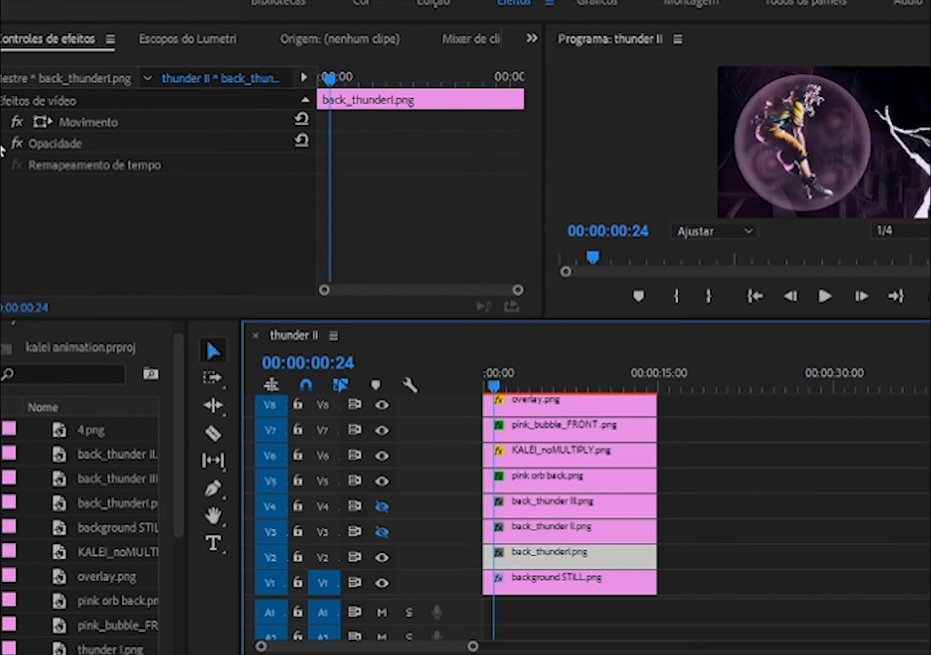
left_click(4, 143)
left_click(169, 184)
type("0")
key("Return")
Set a 100% opacity keyframe on back_thunderI.png a couple of frames after its 0% keyframe
key("Right")
key("Right")
key("Right")
key("Right")
key("Right")
key("Left")
key("Left")
key("Left")
key("Left")
key("Left")
key("Right")
key("Right")
left_click(170, 185)
type("100")
key("Return")
Add a second 100% opacity keyframe to back_thunderI.png farther along the clip to hold the flash
key("Left")
key("Left")
key("Right")
key("Right")
key("Right")
key("Right")
key("Right")
key("Right")
key("Right")
key("Right")
key("Right")
key("Right")
key("Right")
key("Right")
key("Right")
key("Right")
key("Right")
key("Right")
key("Right")
key("Right")
key("Right")
key("Right")
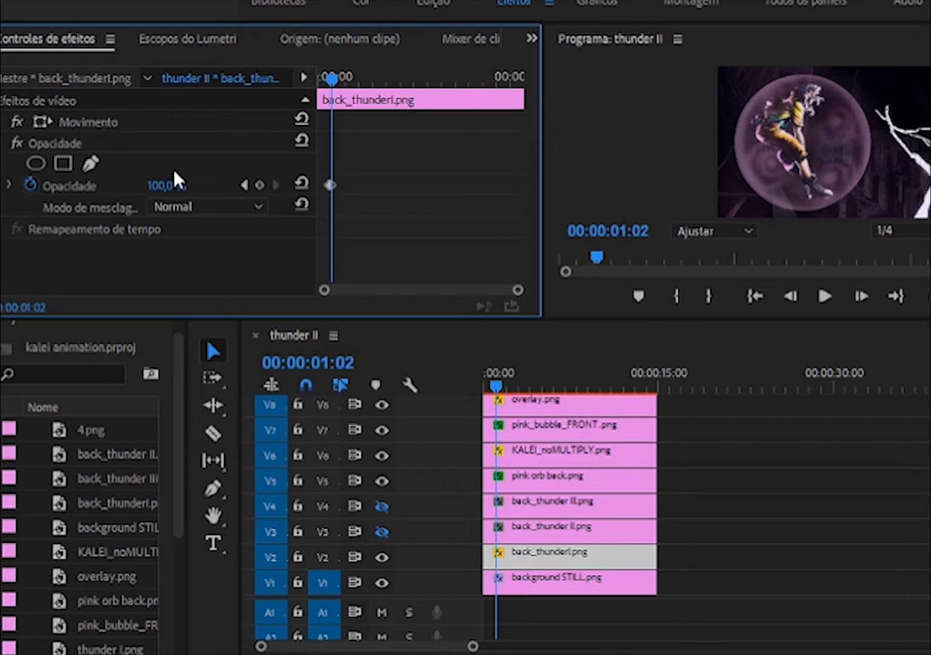
left_click(257, 183)
Set a closing 0% opacity keyframe on back_thunderI.png at 00:00:02:09
key("Right")
key("Right")
key("Right")
key("Right")
key("Right")
key("Right")
key("Right")
key("Right")
key("Right")
key("Right")
left_click(165, 186)
type("0")
key("Return")
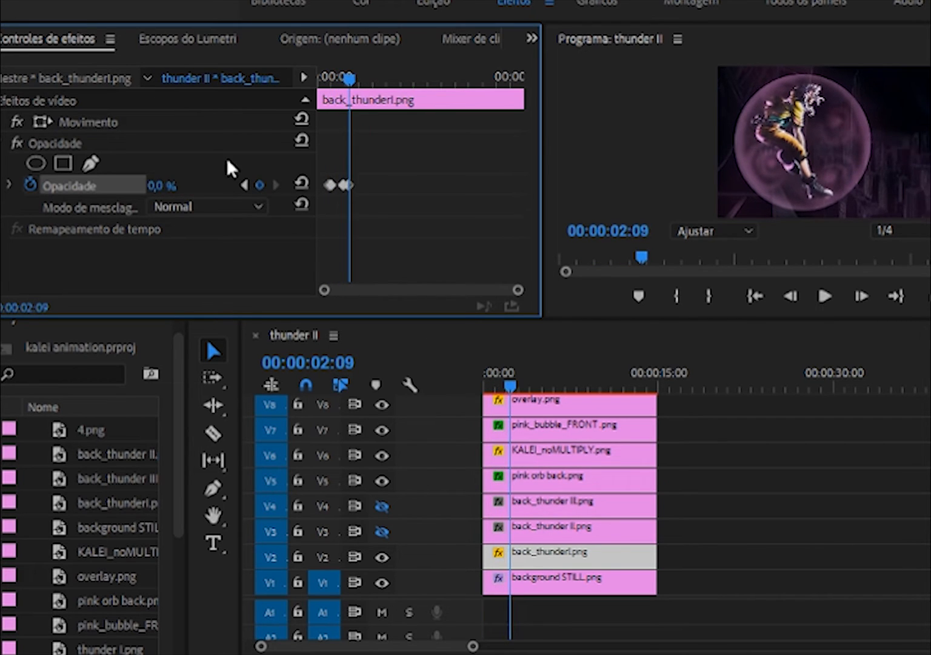
Shift the closing 0% opacity keyframe of back_thunderI.png slightly farther along the clip and render the sequence preview
left_click_drag(350, 80, 356, 79)
left_click_drag(344, 184, 383, 183)
key("ctrl+z")
scroll(443, 232, "up", 3)
left_click_drag(422, 290, 472, 290)
left_click_drag(516, 385, 336, 388)
key("Return")
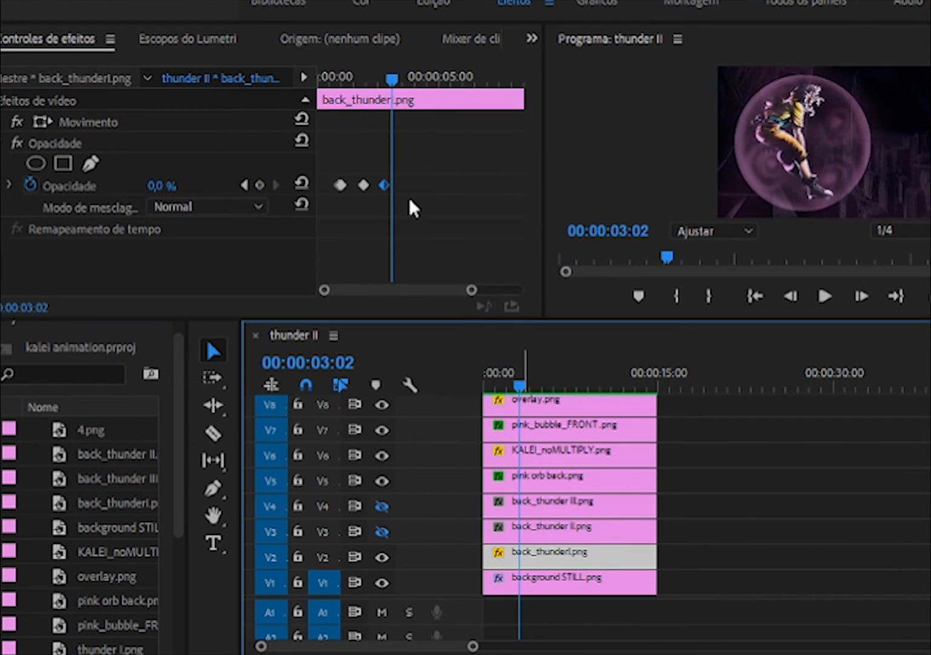
Show the back_thunder II.png track, copy back_thunderI.png's opacity keyframes to that clip at 00:00:04:22, and play the sequence
left_click(546, 530)
left_click(548, 553)
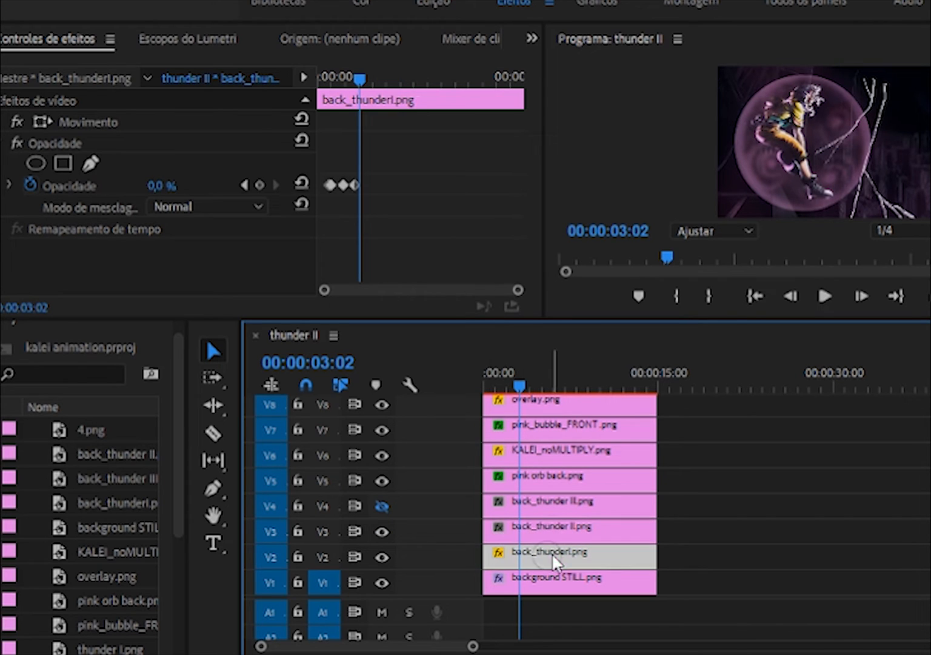
left_click(586, 533)
left_click_drag(360, 79, 380, 78)
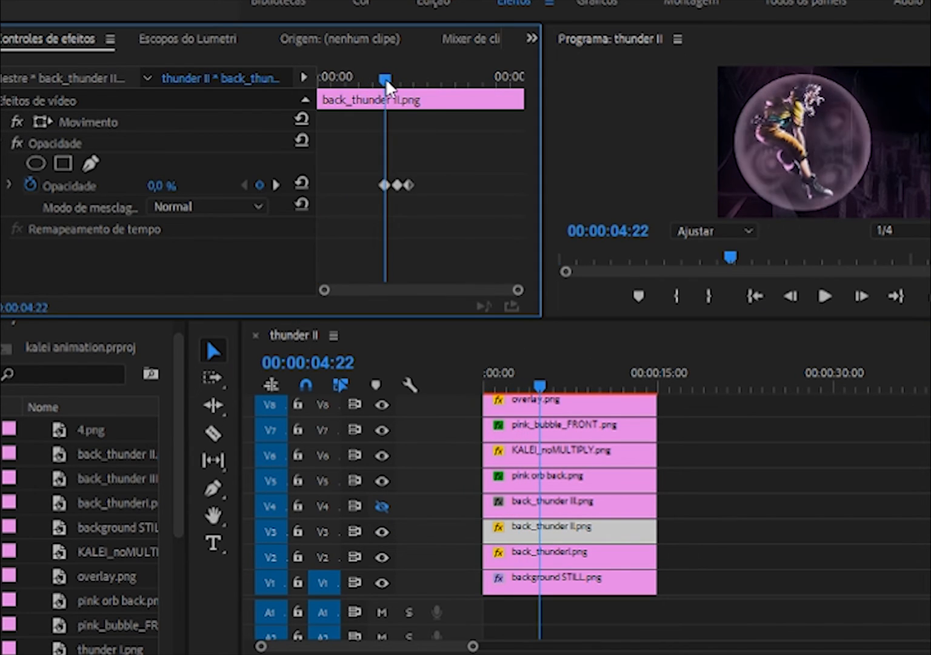
left_click_drag(385, 79, 330, 77)
key("space")
key("space")
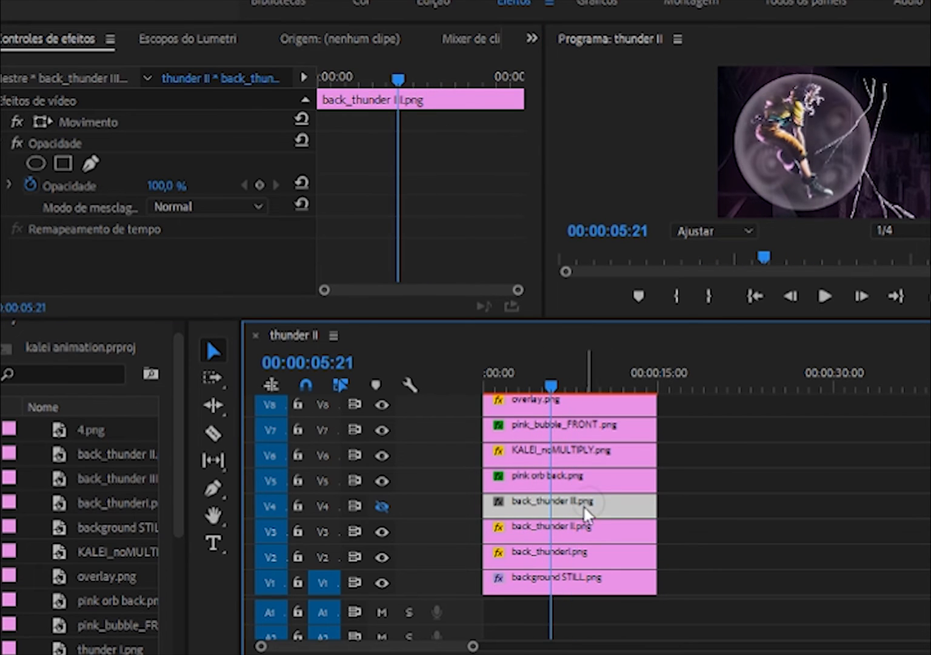
Show the back_thunder III.png track, paste the flash opacity keyframes on that clip at 00:00:05:21, and play the sequence
left_click(382, 506)
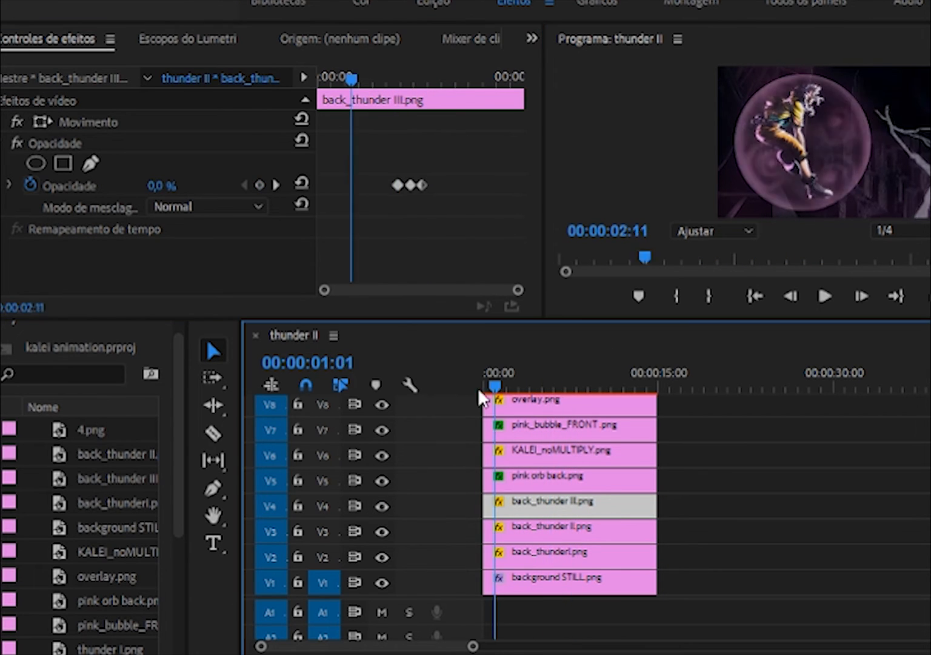
left_click_drag(478, 387, 497, 386)
key("space")
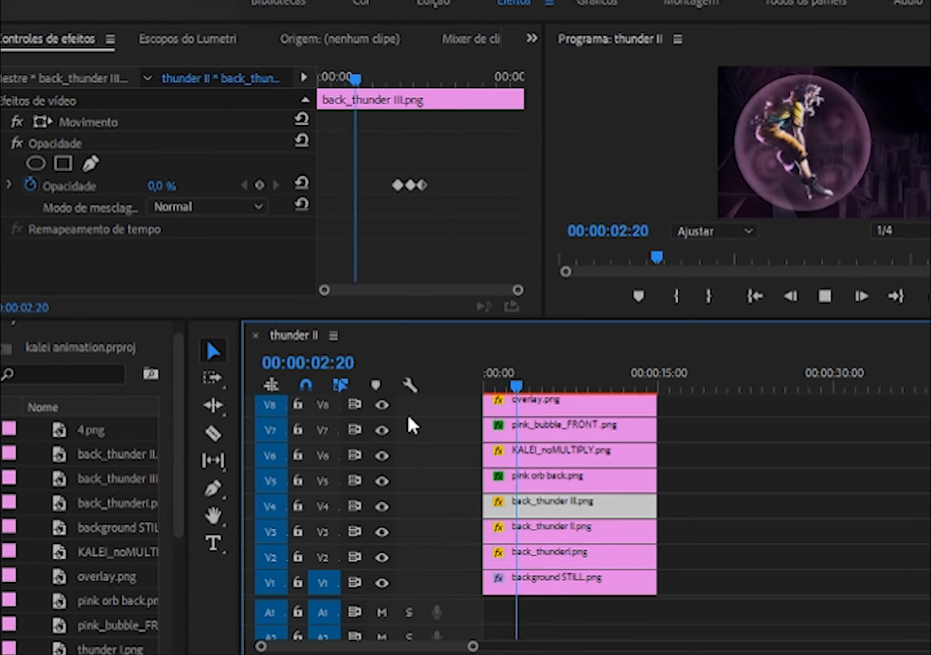
key("space")
Make the thunder I.png track visible and paste the flash opacity keyframes onto that clip
scroll(381, 491, "up", 3)
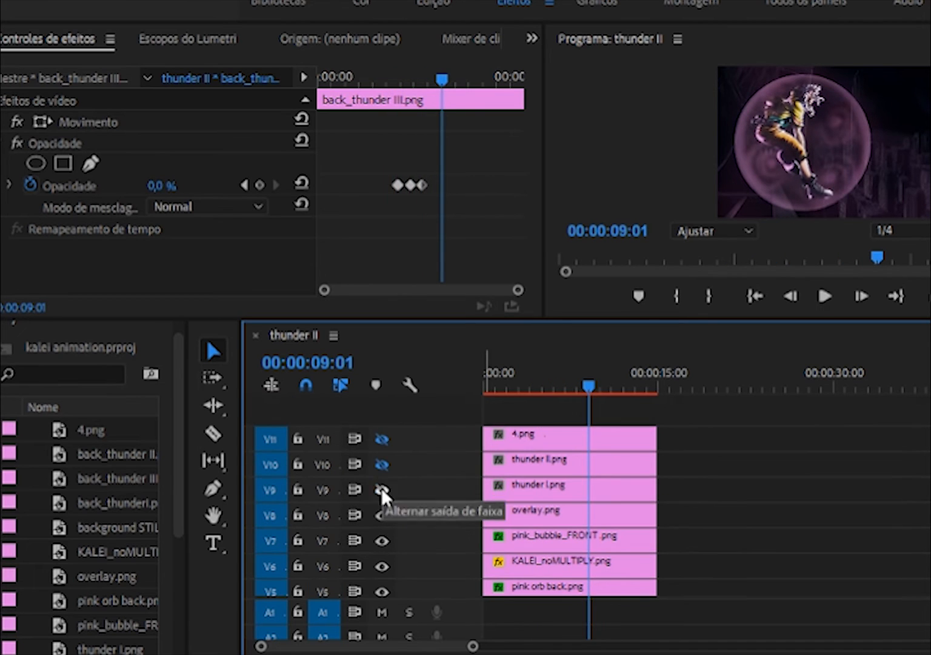
left_click(382, 489)
left_click(539, 490)
left_click_drag(443, 77, 440, 69)
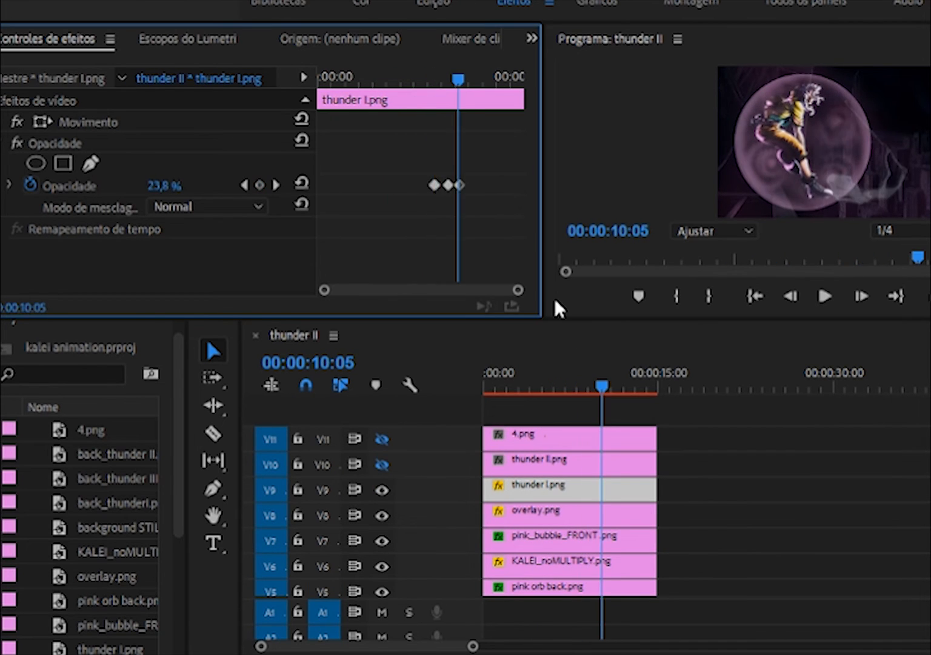
Paste the flash opacity keyframes onto thunder II.png at 00:00:10:05, play the sequence, and make its track visible
left_click(521, 464)
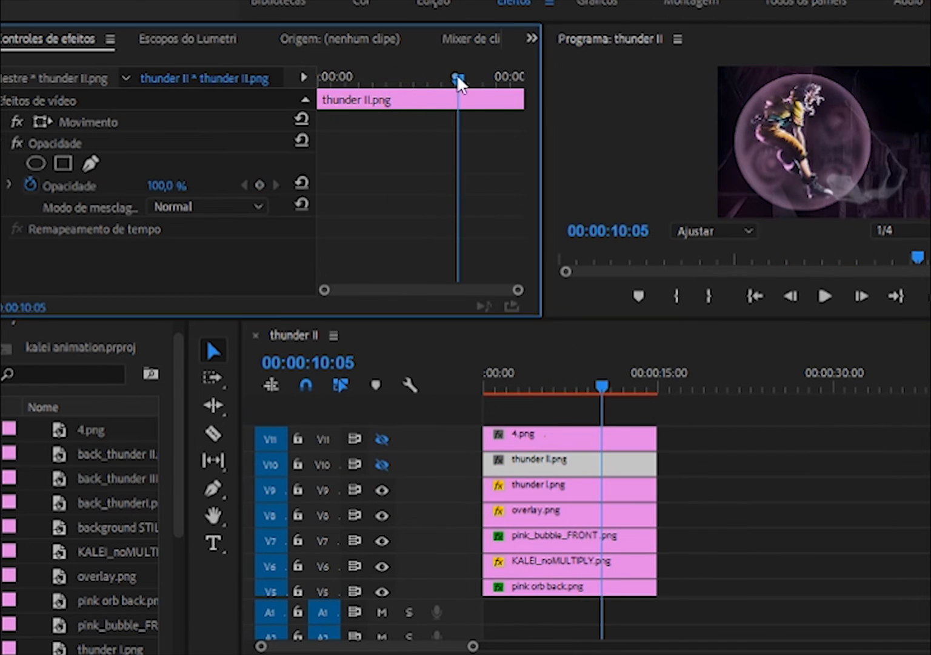
key("Home")
key("space")
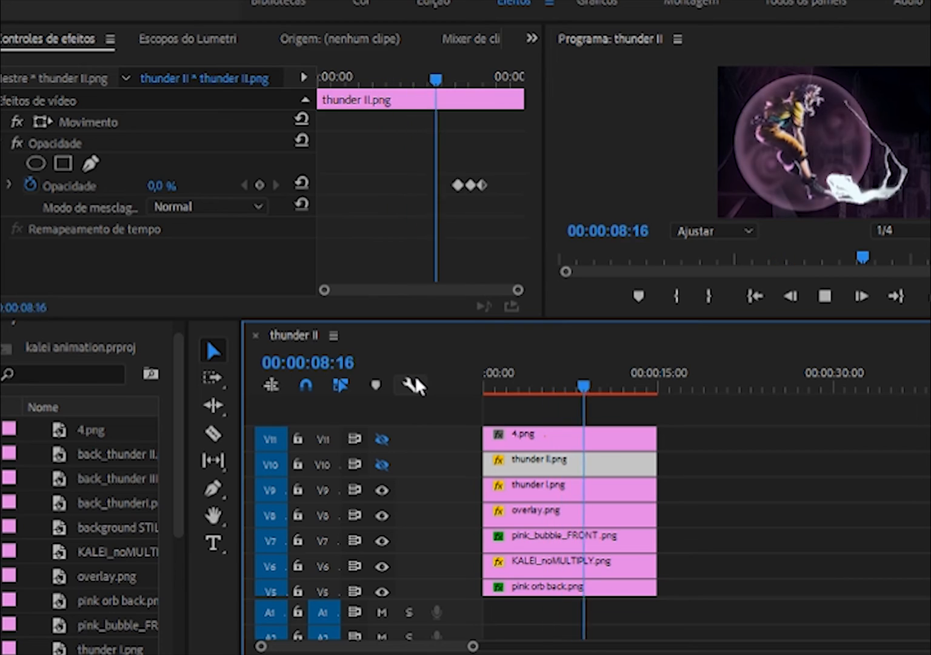
key("space")
left_click(382, 464)
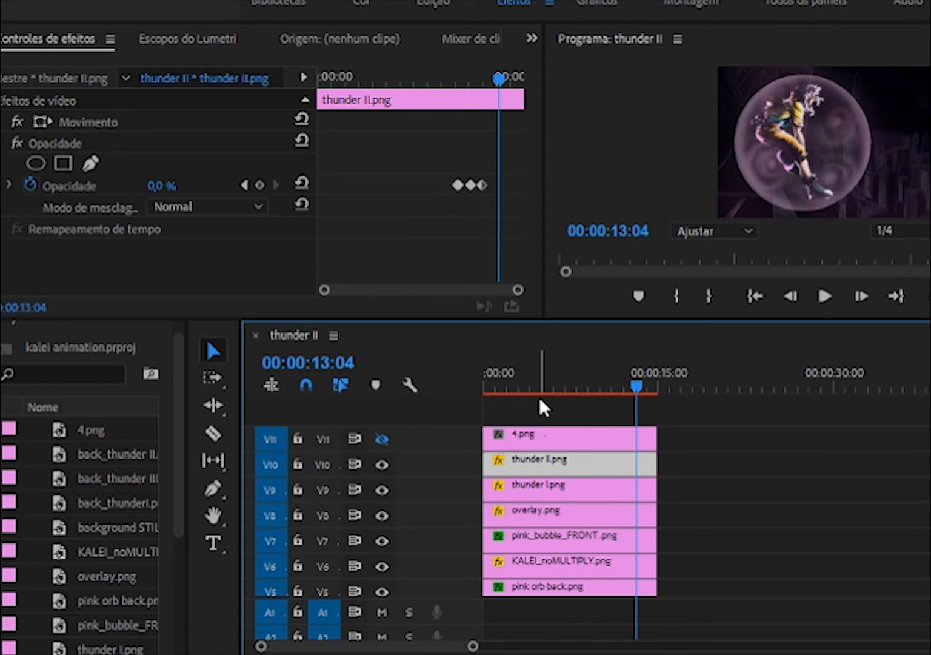
Play the sequence and save the project
left_click(825, 295)
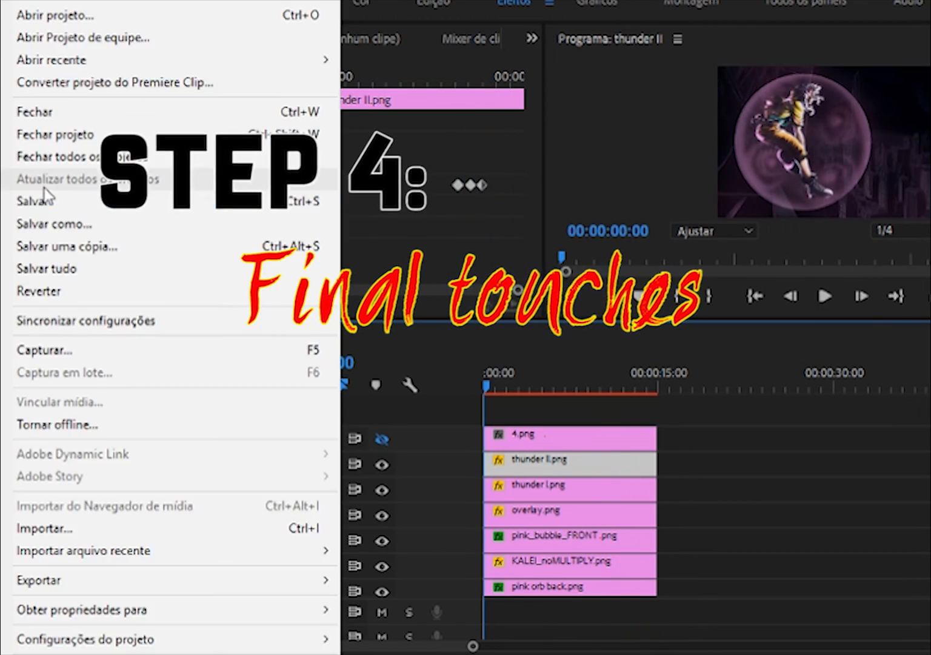
left_click(47, 197)
Try to add an opacity keyframe to the 4.png clip near 00:00:05:00
left_click_drag(486, 386, 553, 398)
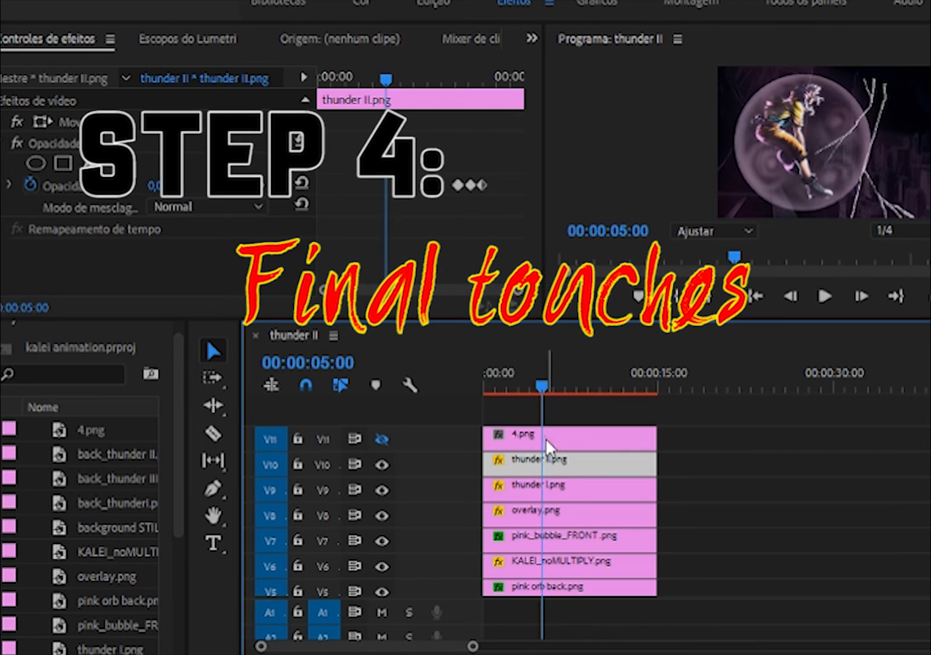
key("Right")
key("Right")
key("Right")
left_click(552, 438)
left_click(260, 185)
key("Left")
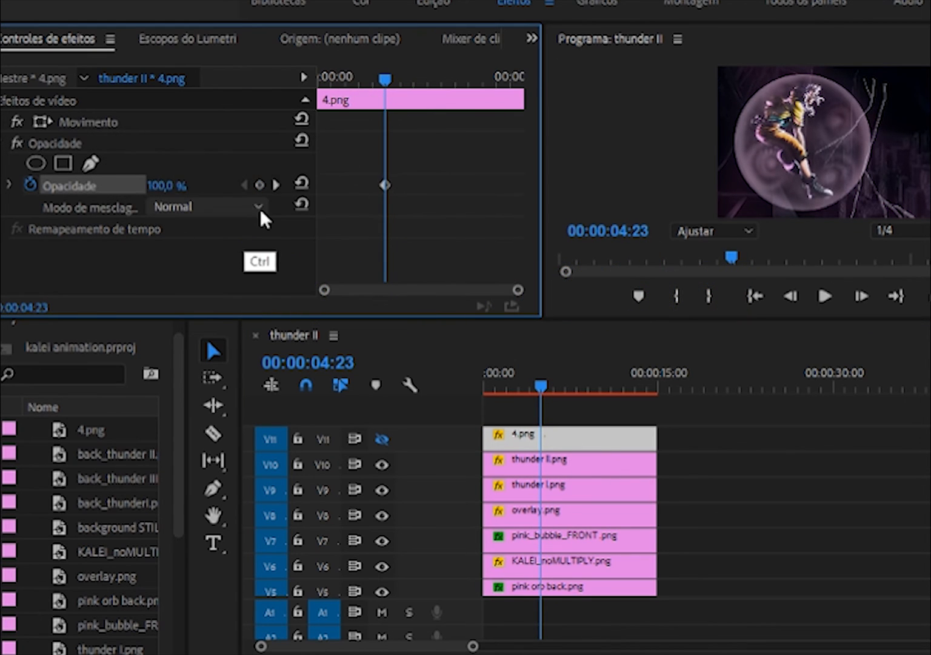
key("ctrl+z")
Set a 50% opacity keyframe on the 4.png clip at 00:00:05:01
key("Return")
key("Left")
key("Left")
key("Left")
key("Left")
key("Left")
key("Left")
key("Left")
key("Left")
key("Left")
key("Left")
key("Left")
key("Left")
key("Left")
key("Right")
key("Right")
key("Right")
key("Right")
key("Right")
key("Right")
key("Right")
key("Right")
key("Right")
key("Right")
key("Right")
key("Right")
key("Right")
key("Right")
key("Right")
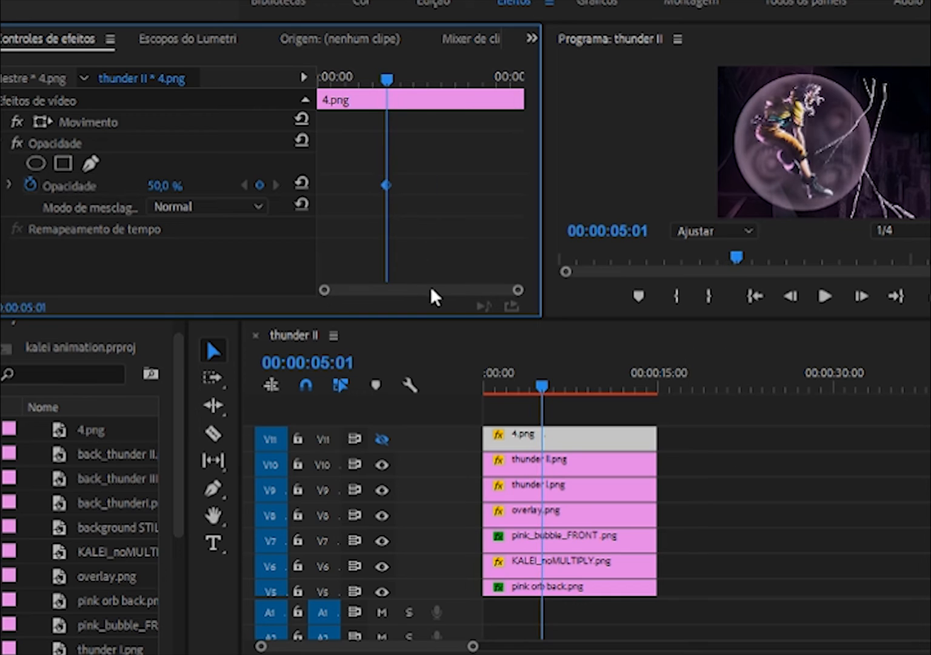
Set a 0% opacity keyframe on the 4.png clip several frames after its 50% keyframe
key("Right")
key("Right")
key("Right")
key("Right")
key("Right")
key("Right")
key("Right")
key("Right")
key("Right")
key("Right")
key("Right")
key("Right")
key("Right")
key("Right")
key("Right")
key("Right")
key("Right")
key("Right")
key("Right")
key("Right")
key("Left")
key("Left")
key("Left")
key("Left")
left_click(164, 186)
type("0")
key("Return")
Set a 0% opacity keyframe on the 4.png clip at 00:00:05:00, one frame before the 50% keyframe
key("Left")
key("Left")
key("Left")
key("Left")
key("Left")
key("Left")
key("Left")
key("Left")
key("Left")
key("Left")
key("Left")
key("Left")
key("Left")
key("Left")
key("Left")
key("Left")
key("Left")
key("Left")
key("Left")
key("Left")
left_click(160, 187)
key("Return")
Add an opacity keyframe to 4.png near 00:00:08:15 and an 80% keyframe one frame after it
mouse_move(517, 289)
left_mouse_down()
mouse_move(443, 289)
mouse_move(508, 289)
left_mouse_up()
key("Right")
key("Right")
key("Right")
key("Right")
key("Right")
key("Right")
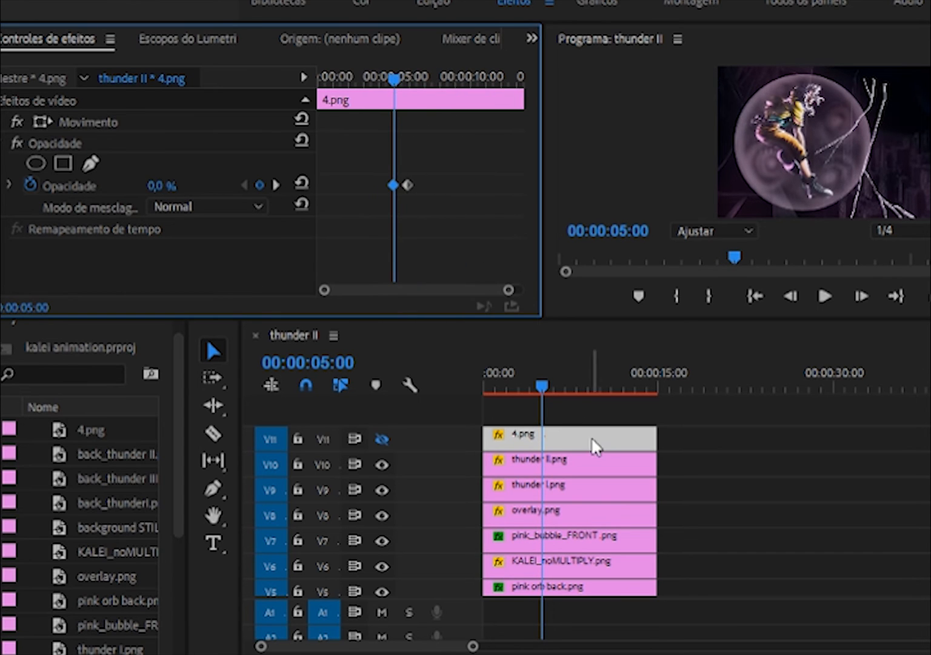
key("Right")
key("Right")
key("Right")
key("Right")
key("Right")
key("Right")
key("Right")
key("Right")
key("Right")
key("Right")
key("Right")
key("Right")
key("Right")
key("Right")
key("Right")
key("Right")
key("Right")
key("Right")
key("Right")
key("Right")
key("Right")
key("Right")
key("Right")
key("Right")
key("Right")
key("Right")
key("Right")
key("Right")
key("Right")
key("Right")
key("Right")
key("Right")
key("Right")
key("Right")
key("Right")
key("Right")
key("Right")
key("Right")
key("Right")
key("Right")
key("Left")
key("Left")
key("Left")
key("Left")
key("Left")
left_click_drag(509, 290, 468, 290)
left_click(260, 185)
key("Right")
type("80")
key("Return")
Set a 0% opacity keyframe on 4.png at 00:00:08:25 to end the second flash
key("Right")
key("Right")
key("Right")
key("Right")
key("Right")
key("Right")
key("Right")
key("Right")
key("Right")
key("Right")
key("Right")
key("Right")
key("Right")
key("Right")
key("Left")
key("Left")
key("Left")
key("Left")
key("Left")
left_click(160, 186)
type("0")
key("Return")
key("Left")
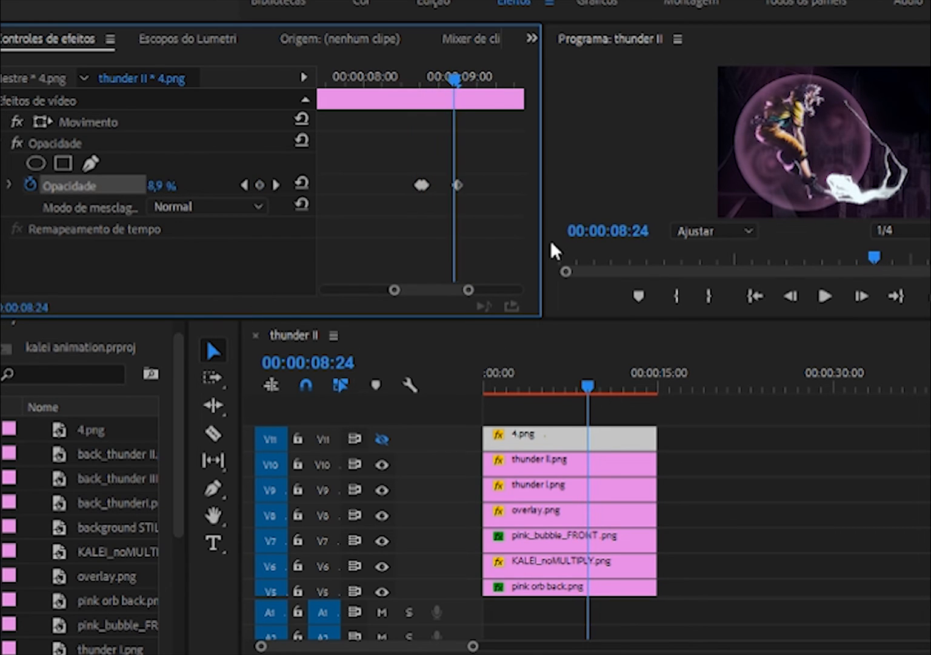
Add an opacity keyframe to 4.png just before 00:00:10:07 and set the opacity to 100% at 00:00:10:07
key("space")
key("space")
key("Left")
left_click(259, 185)
left_click_drag(443, 291, 457, 291)
key("Right")
key("Right")
key("Left")
left_click(161, 186)
type("100")
key("Return")
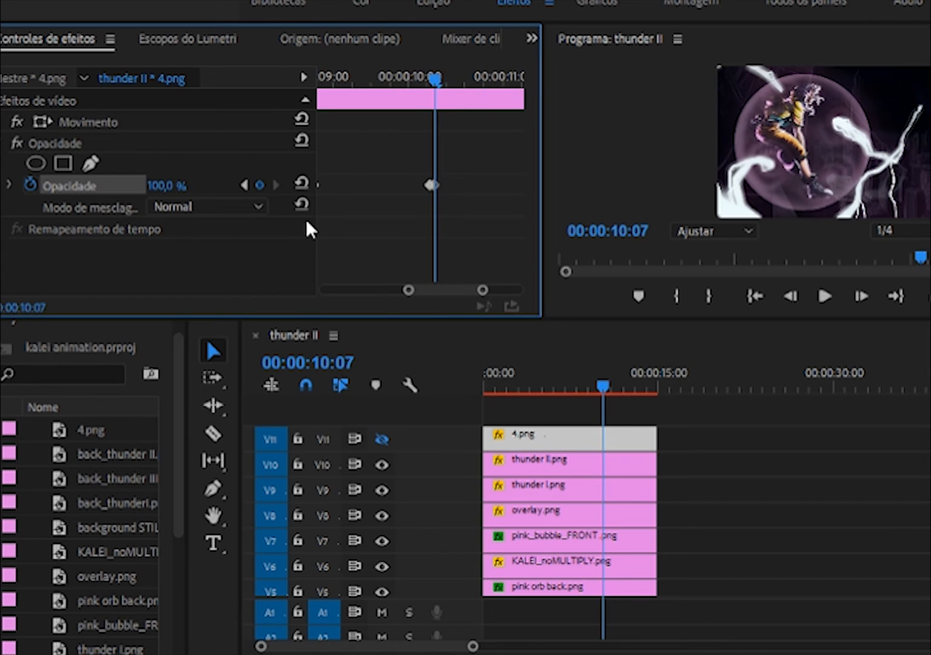
Set a 0% opacity keyframe on 4.png several frames after the 100% one at 00:00:10:07
key("Right")
key("Right")
key("Right")
key("Right")
key("Right")
key("Right")
key("Right")
left_click(161, 186)
type("0")
key("Return")
Make the V11 track with 4.png visible and play the thunder II sequence from the beginning
key("space")
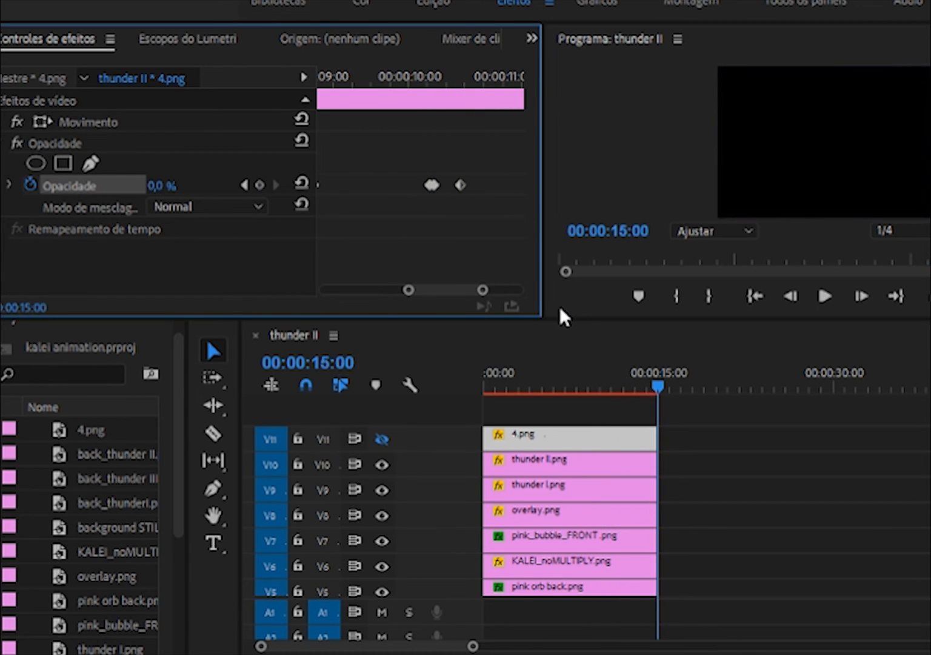
key("space")
key("space")
left_click(382, 439)
left_click_drag(512, 386, 423, 388)
key("space")
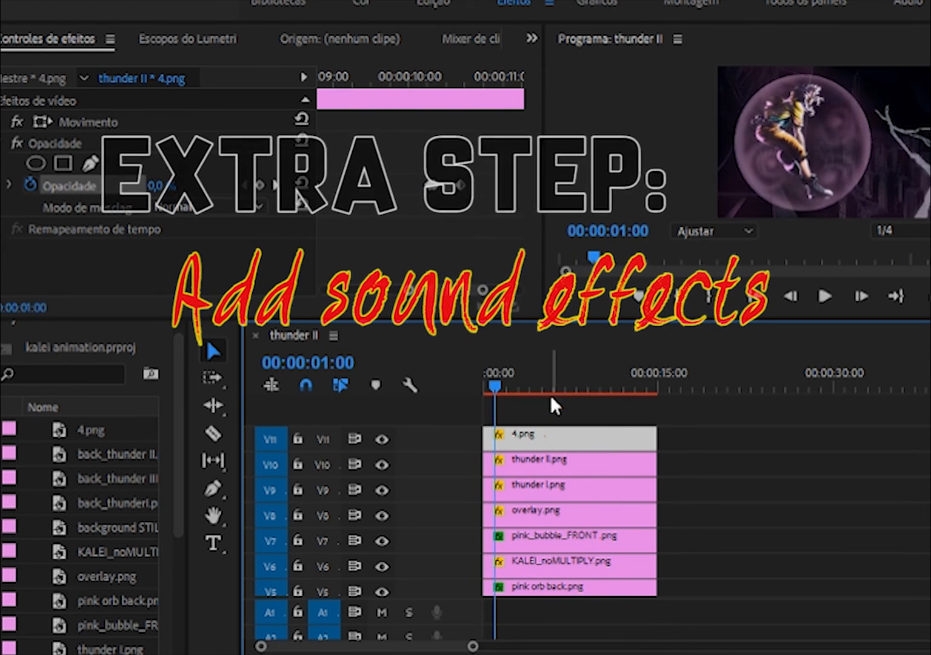
Set an opacity keyframe of 30% on 4.png at 00:00:01:02 and advance several frames
left_click_drag(451, 291, 369, 294)
key("Right")
key("Right")
left_click(155, 186)
type("30")
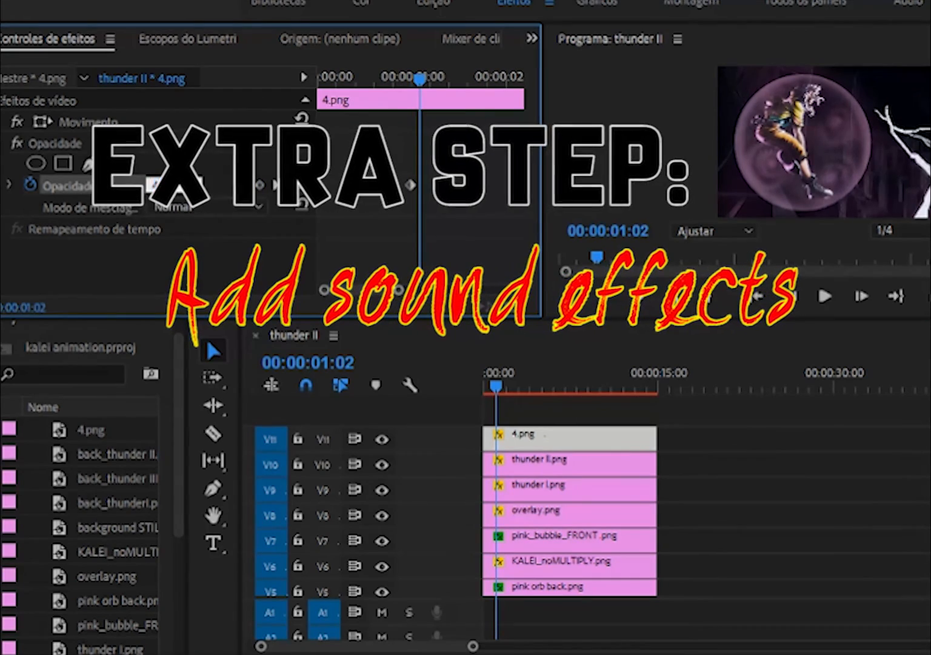
key("Return")
key("Right")
key("Right")
key("Right")
key("Right")
key("Right")
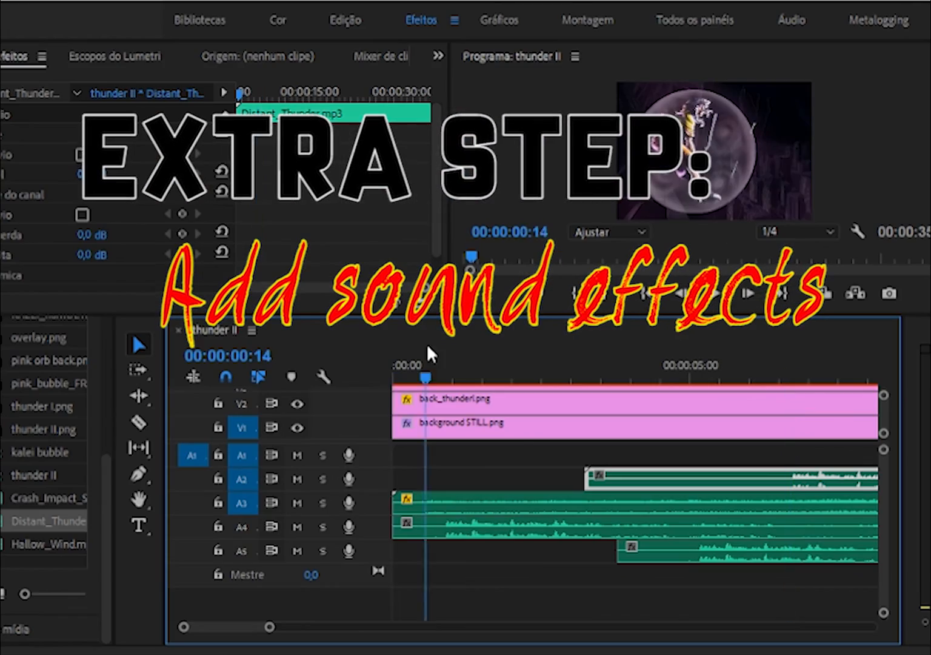
Play the thunder II sequence from the beginning to check how the thunder and wind clips fit the animation
left_click_drag(438, 365, 347, 356)
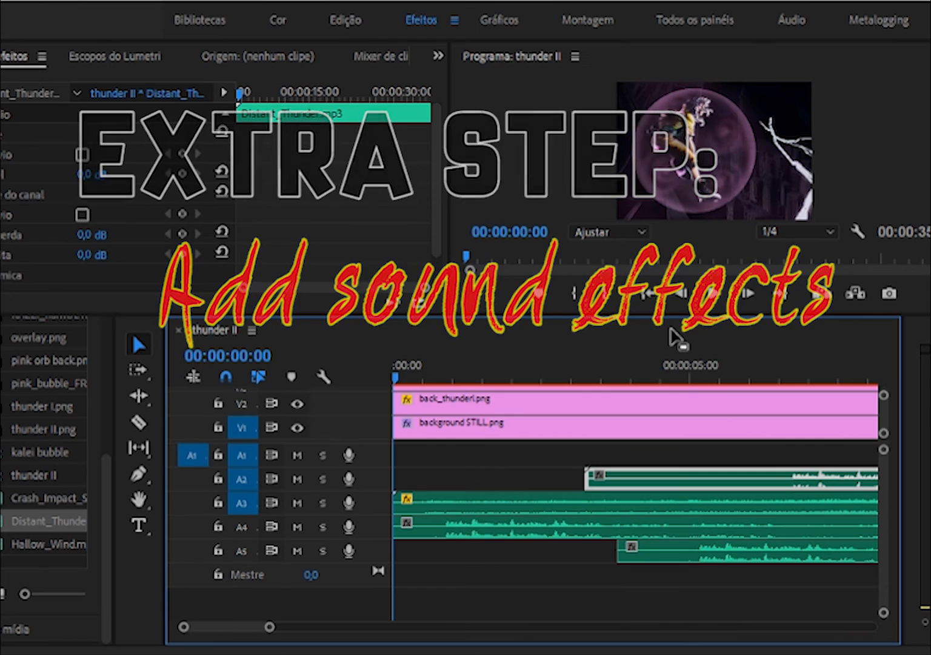
key("minus")
key("space")
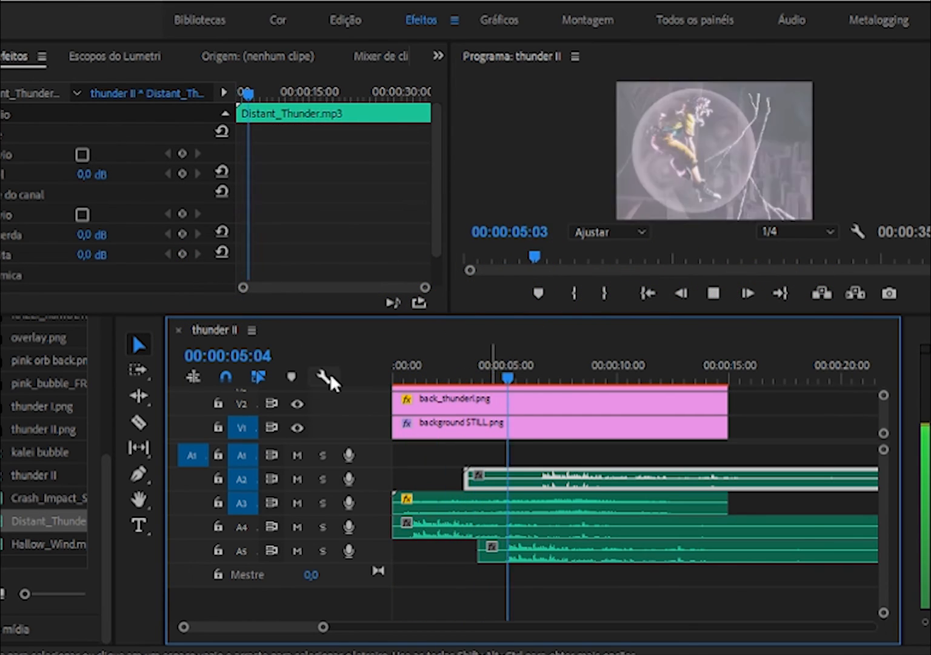
key("space")
Place Crash_Impact_Sweetener.mp3 on audio track A1 so that it starts at the lightning strike around 00:00:08:15
key("Left")
key("Left")
key("Left")
key("Left")
key("Left")
key("Left")
key("Left")
key("Left")
key("Left")
key("Left")
key("Left")
key("Left")
key("Left")
key("Left")
key("Left")
key("Left")
key("Left")
key("Left")
key("Left")
key("Left")
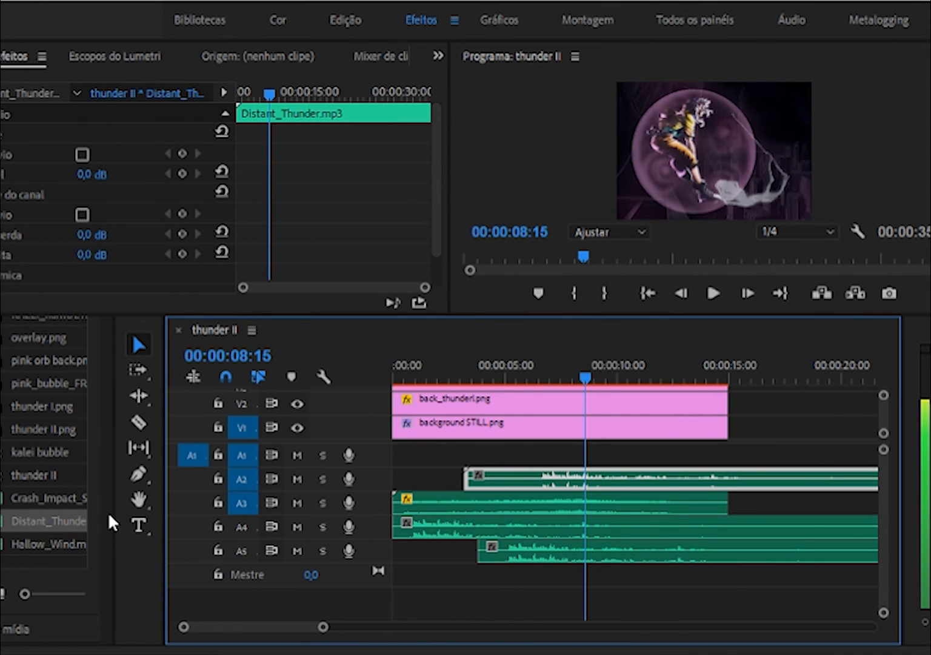
left_click(61, 499)
left_click(608, 342)
key("Right")
key("Right")
key("Right")
key("Right")
key("Right")
key("Right")
key("Right")
left_click(595, 378)
left_click_drag(15, 502, 617, 455)
Play the passage around the crash sound near 00:00:08:15 to check its timing
key("space")
key("space")
left_click(550, 375)
key("space")
key("space")
Add a second Crash_Impact_Sweetener.mp3 clip on A1 just after 00:00:10:00, with the existing audio clips moved one track down
left_click(578, 374)
key("Right")
key("Right")
key("Right")
key("Right")
key("Right")
key("Right")
key("Right")
key("Right")
key("space")
key("space")
left_click_drag(68, 495, 641, 483)
left_click_drag(32, 502, 625, 456)
Play the sequence from the start to review both crash sounds against the lightning flashes
left_click(395, 374)
key("space")
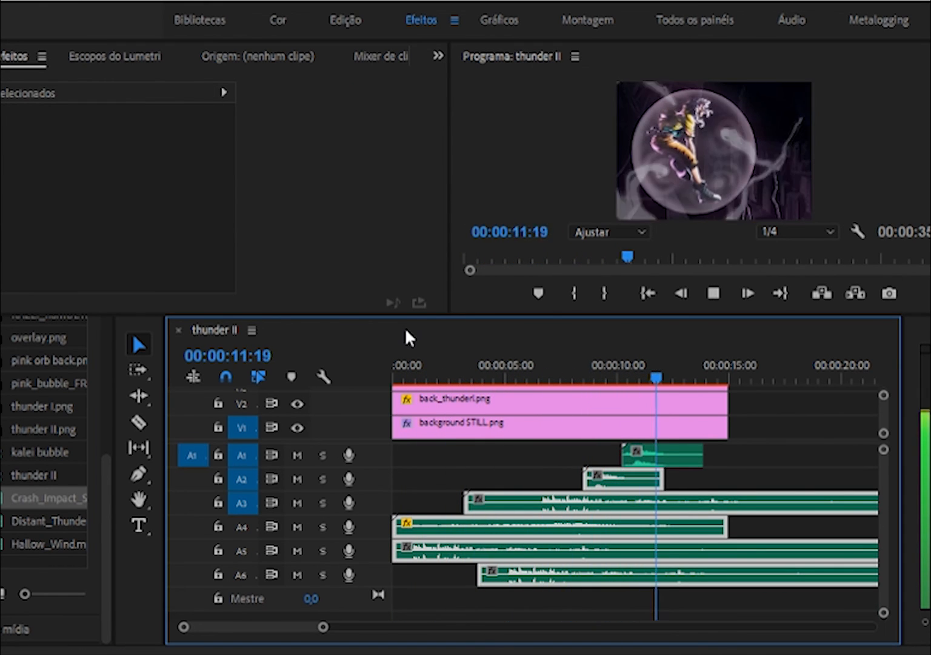
key("space")
Try a 4.2 dB boost effect on the A1 crash clip, and swap it for the pitch shifter effect
left_click(684, 458)
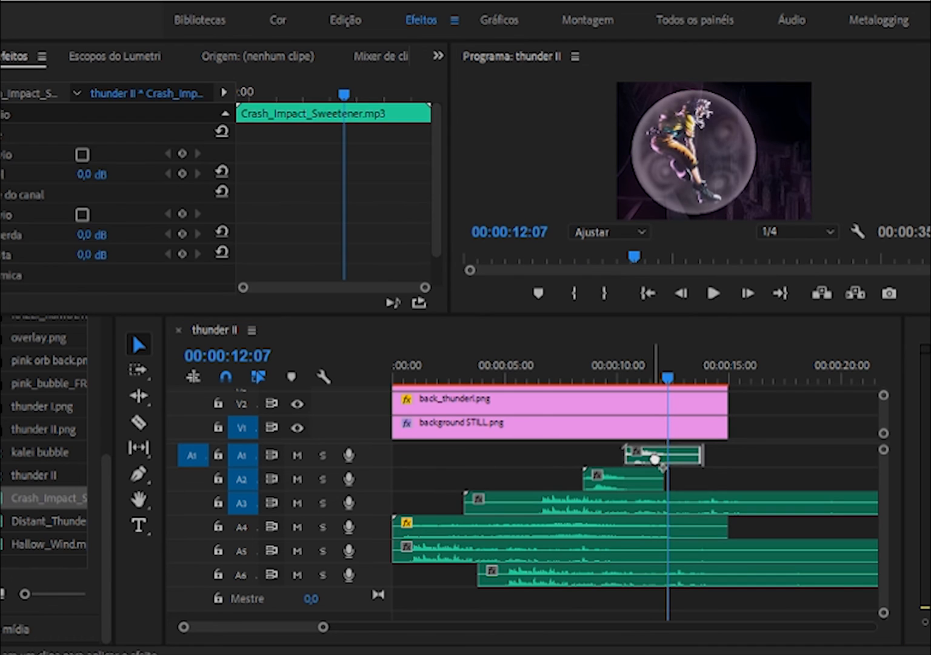
scroll(435, 222, "down", 3)
left_click_drag(606, 371, 663, 371)
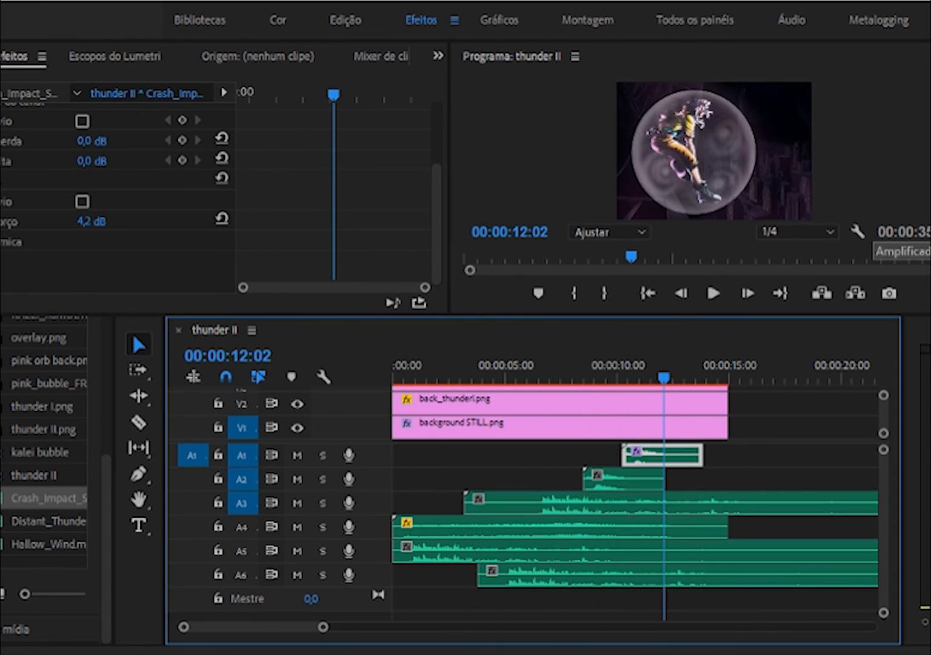
left_click_drag(930, 181, 661, 455)
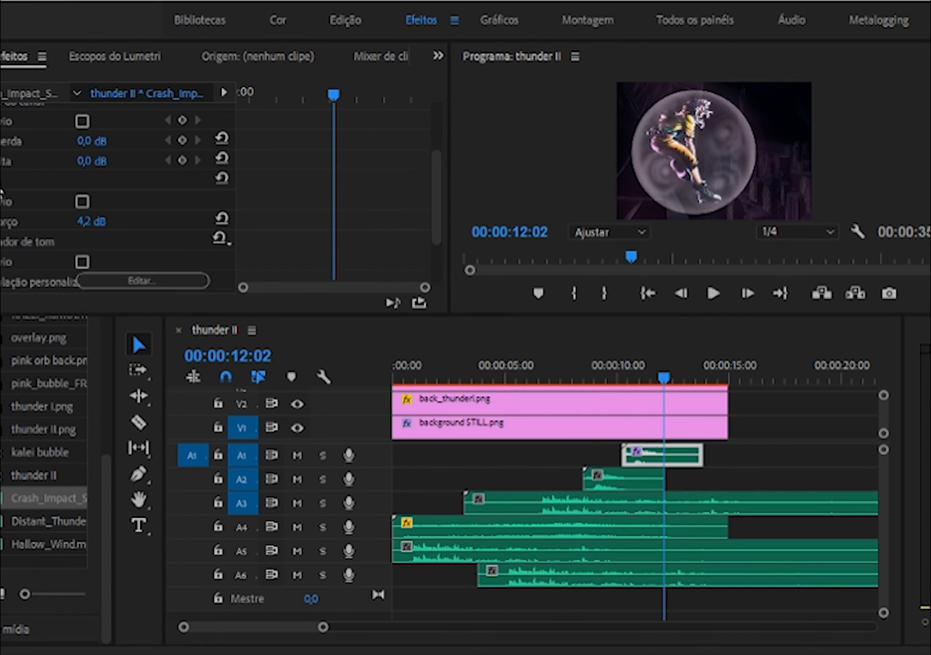
left_click(27, 184)
key("Delete")
Raise the transpose ratio of the pitch shifter on the A1 crash clip and play the clip
left_click(1, 241)
left_click(1, 261)
left_click_drag(41, 297, 210, 297)
left_click(621, 372)
key("space")
key("space")
Lower the pitch shifter's transpose ratio to 1.40 and then 0.72, playing the crash passage for each setting
left_click_drag(435, 179, 435, 203)
left_click_drag(209, 254, 97, 254)
left_click(580, 371)
key("space")
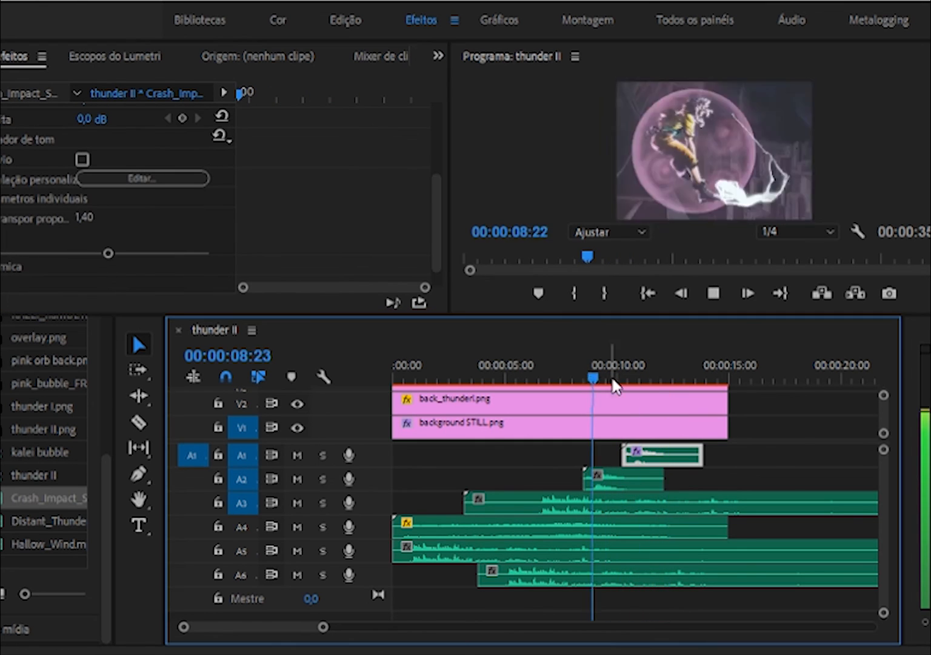
key("space")
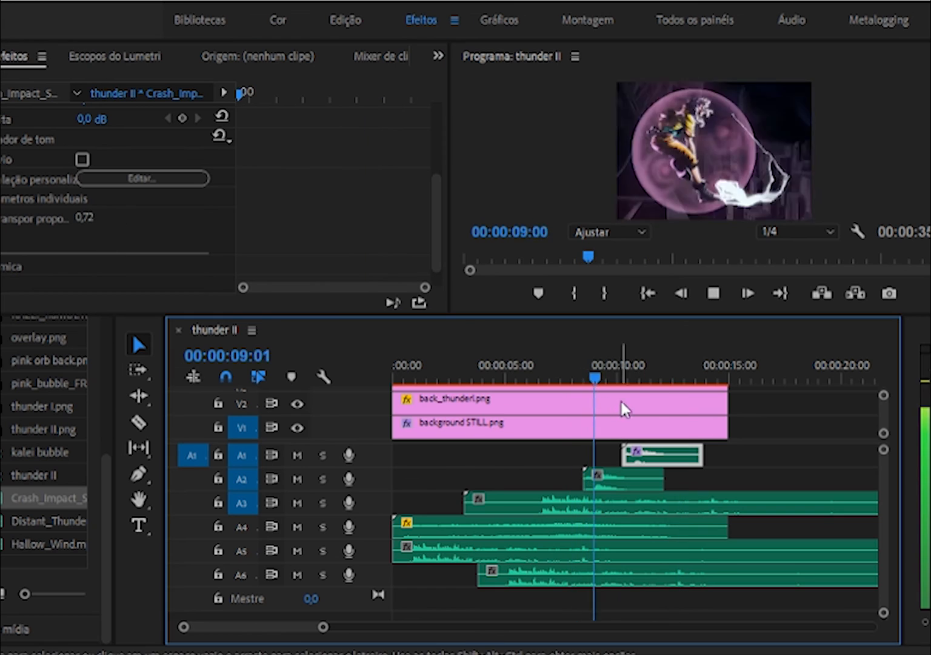
Replace the pitch shifter on the A1 crash clip with the distortion effect and expand its individual parameters
left_click(115, 140)
key("Delete")
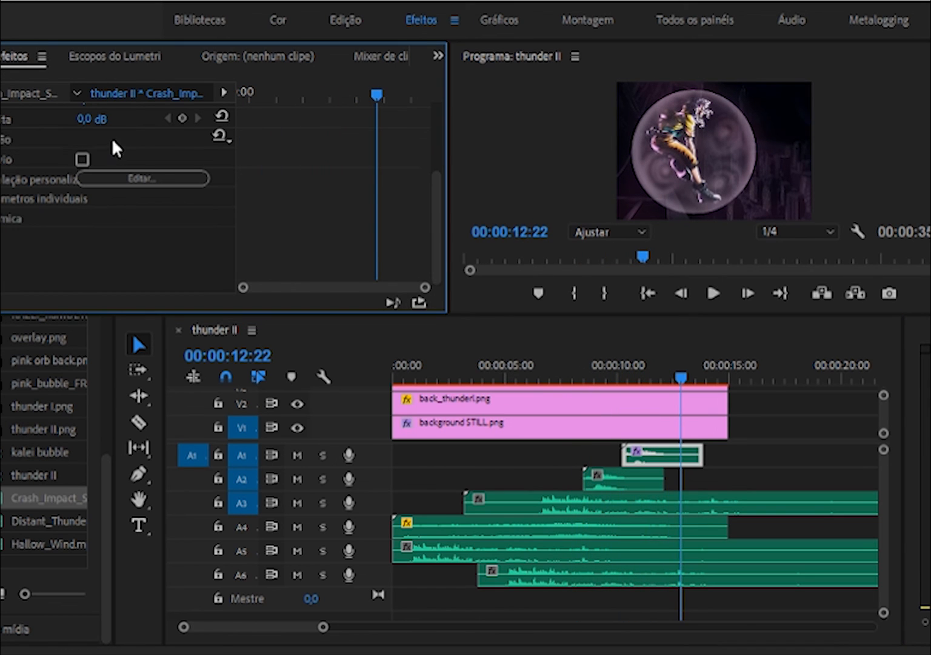
left_click(1, 199)
scroll(287, 212, "down", 3)
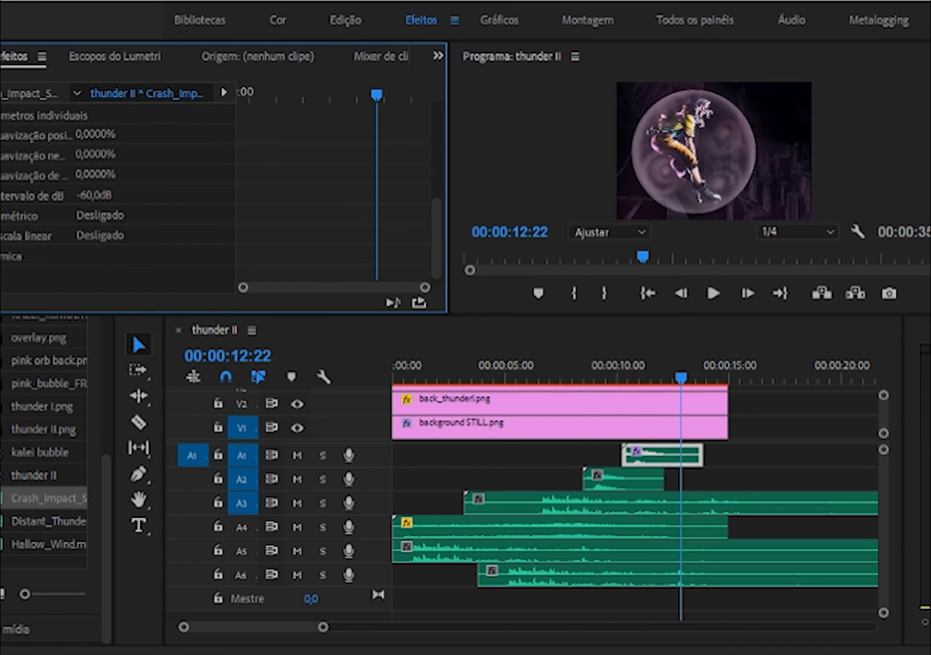